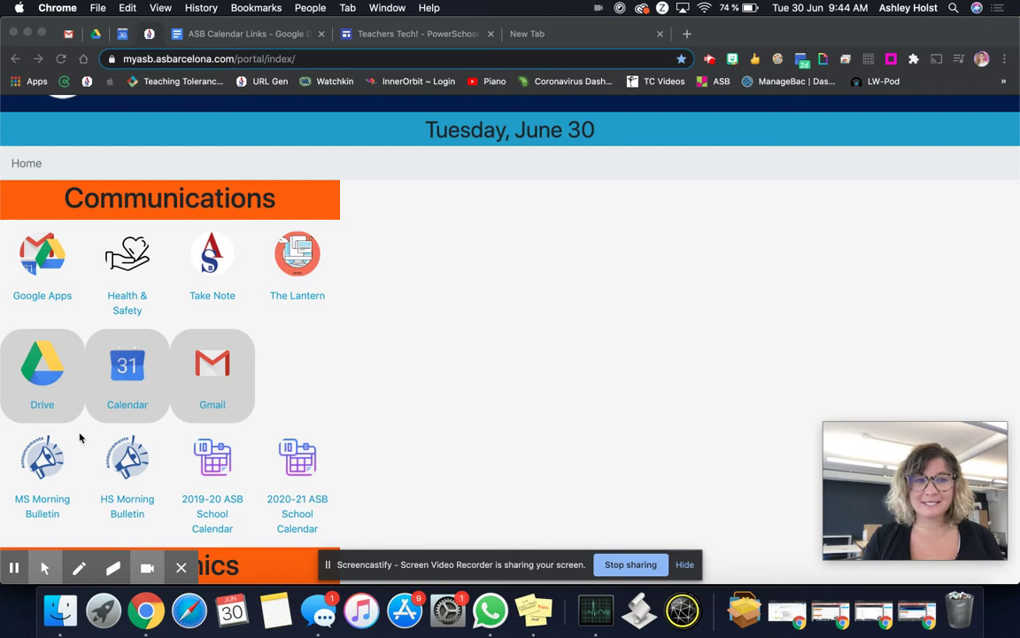
Show the Google Calendar week of May 10–16, 2020, closing the Siri panel.
{"action": "key", "text": "super+space"}
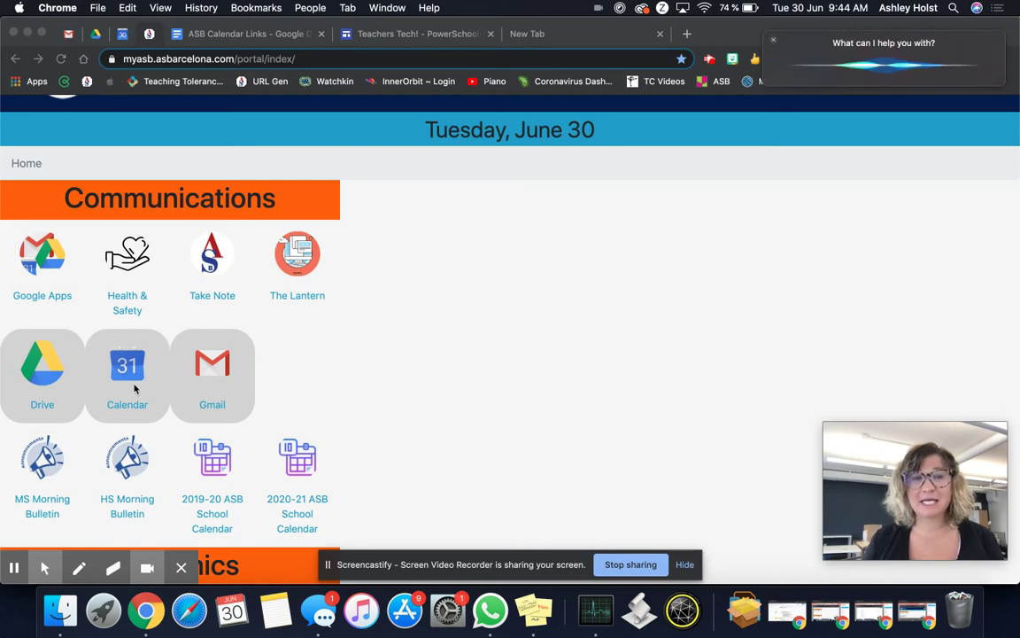
{"action": "left_click", "coordinate": [773, 40]}
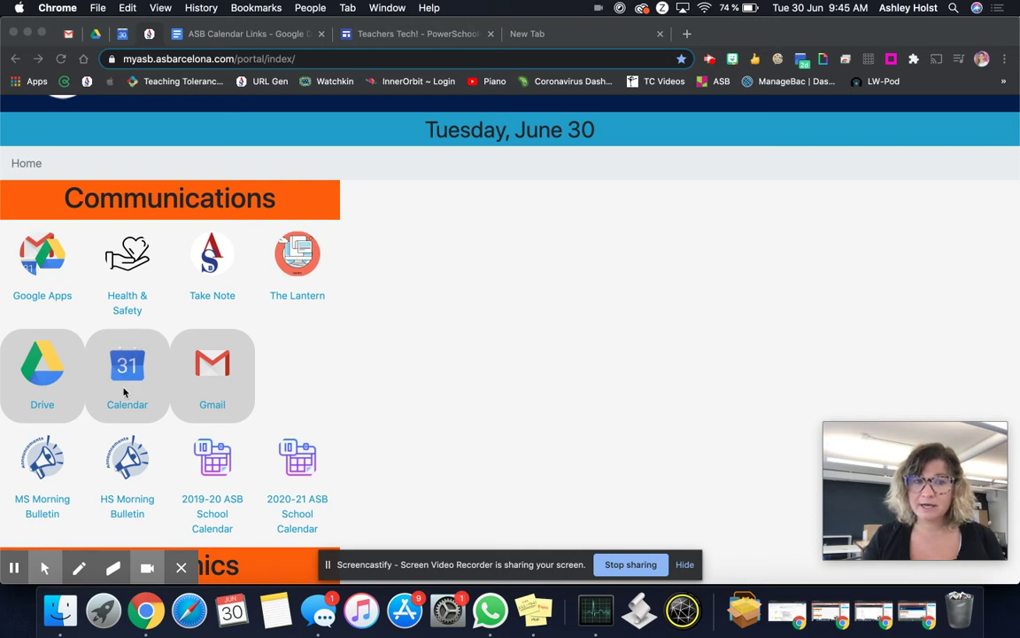
{"action": "left_click", "coordinate": [120, 40]}
{"action": "left_click", "coordinate": [122, 40]}
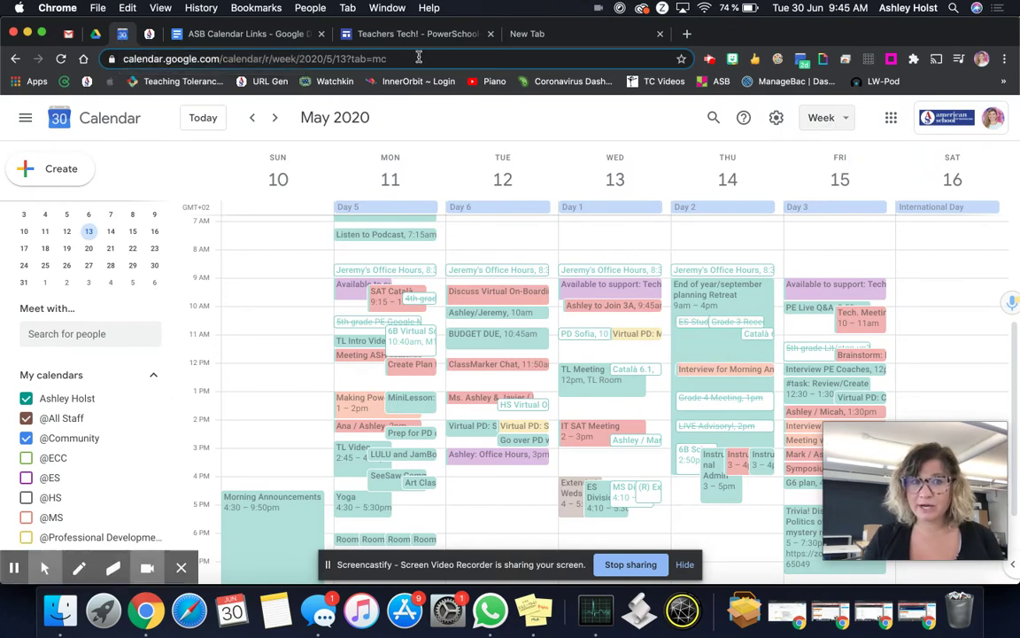
{"action": "scroll", "coordinate": [92, 266], "scroll_direction": "up", "scroll_amount": 2}
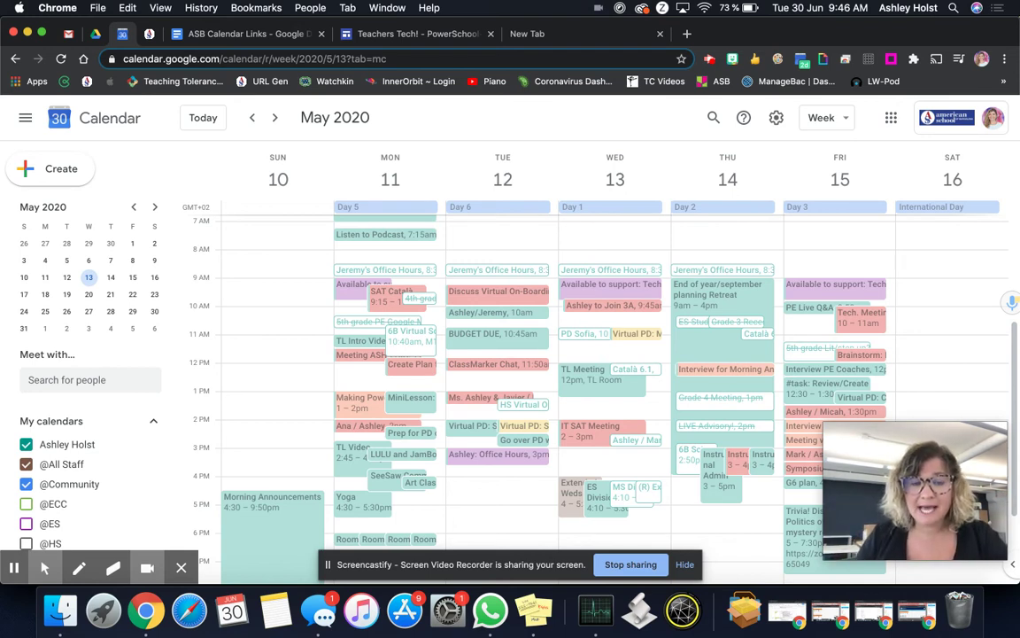
{"action": "key", "text": "super+space"}
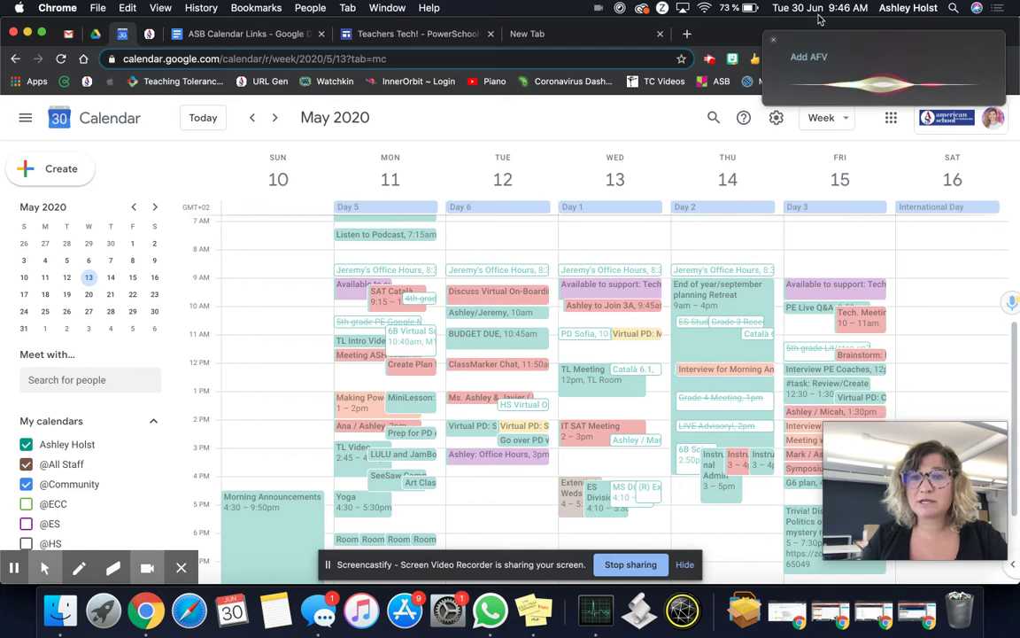
{"action": "left_click", "coordinate": [773, 39]}
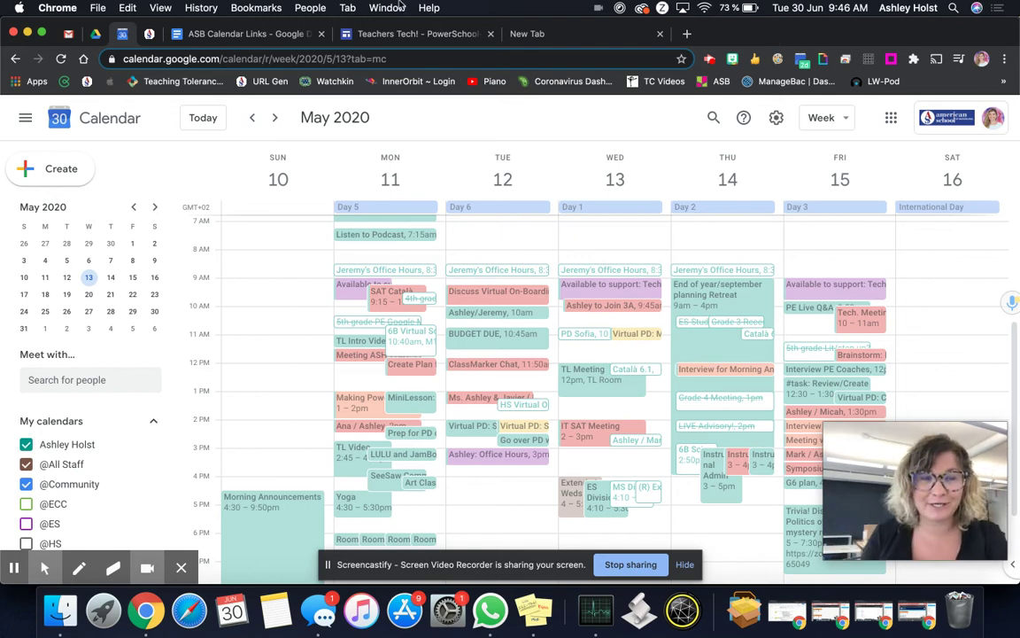
In the All Staff Documents shared drive, open the Handbooks, Calendars, Scheduling folder.
{"action": "left_click", "coordinate": [96, 36]}
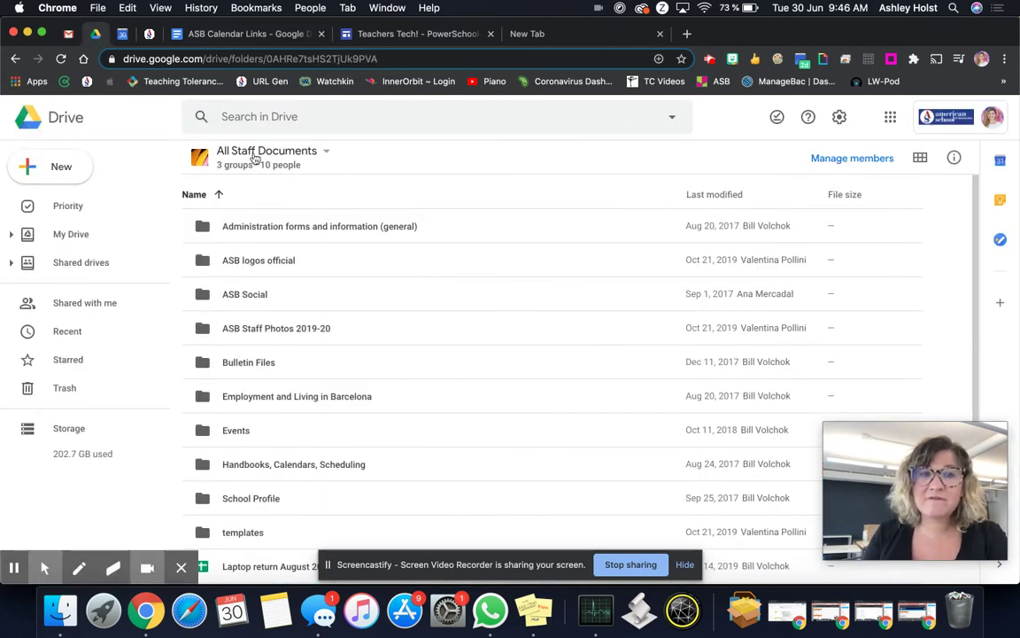
{"action": "left_click", "coordinate": [267, 150]}
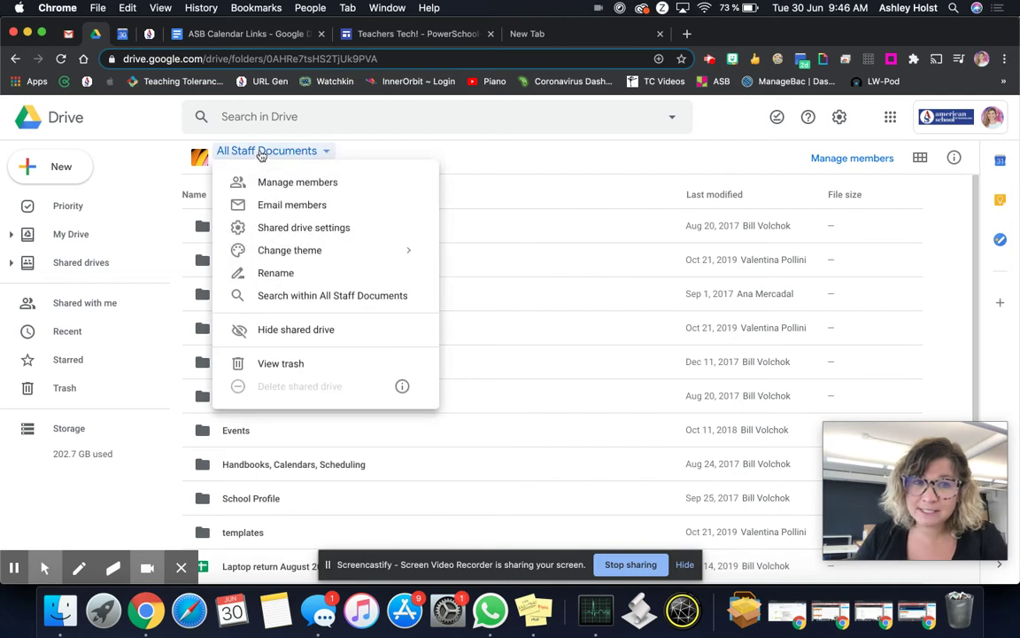
{"action": "left_click", "coordinate": [590, 157]}
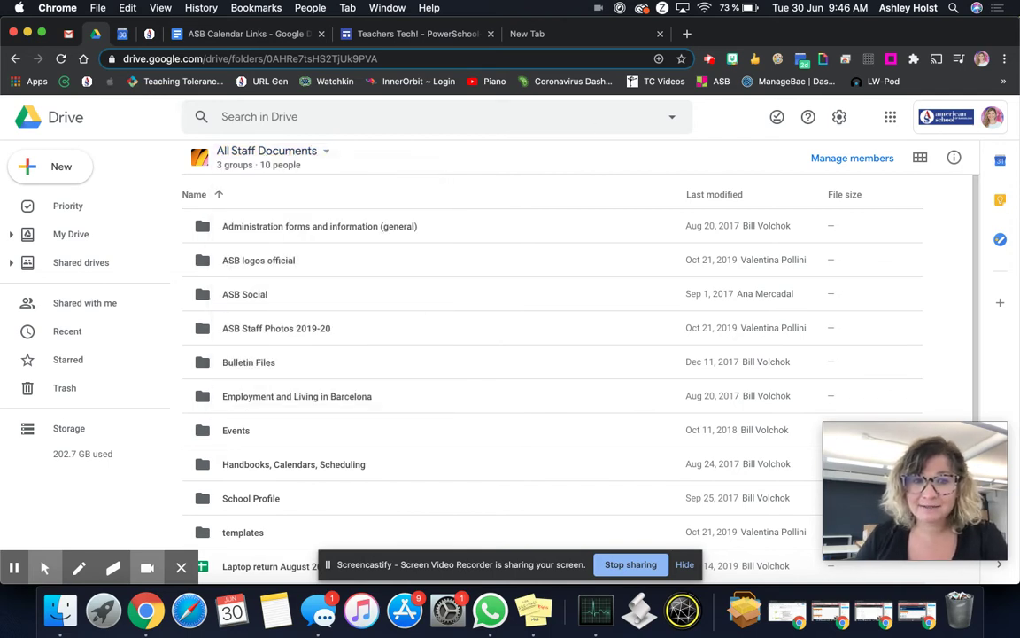
{"action": "scroll", "coordinate": [330, 294], "scroll_direction": "down", "scroll_amount": 1}
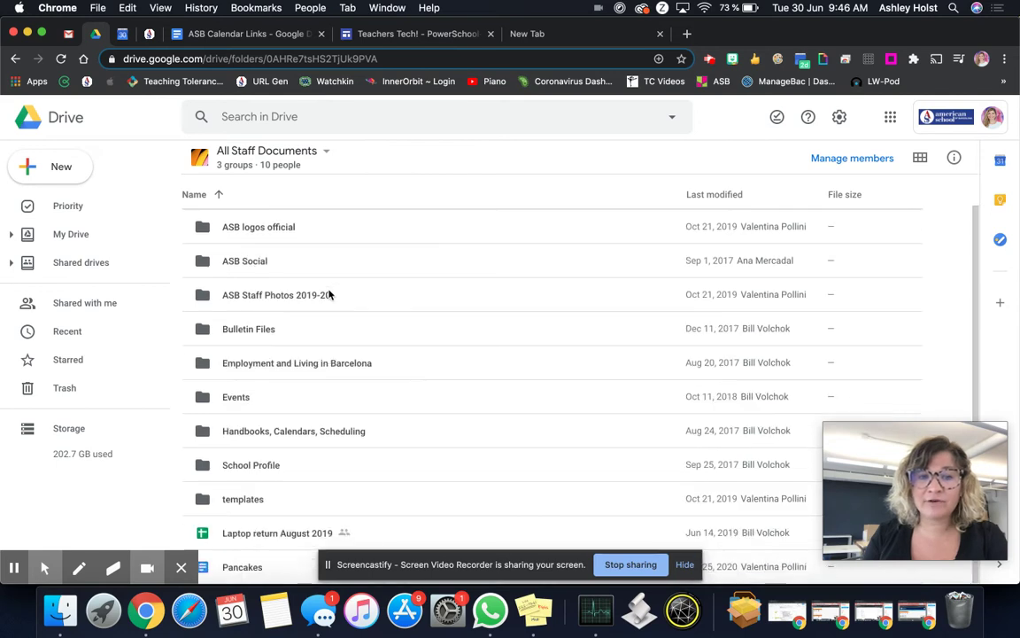
{"action": "left_click", "coordinate": [299, 434]}
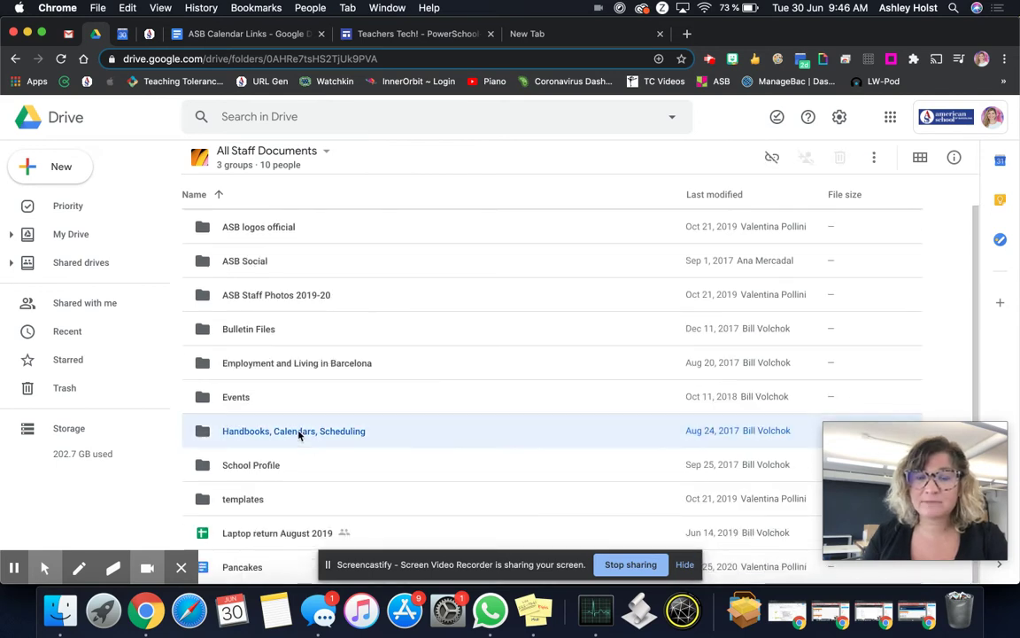
{"action": "double_click", "coordinate": [300, 434]}
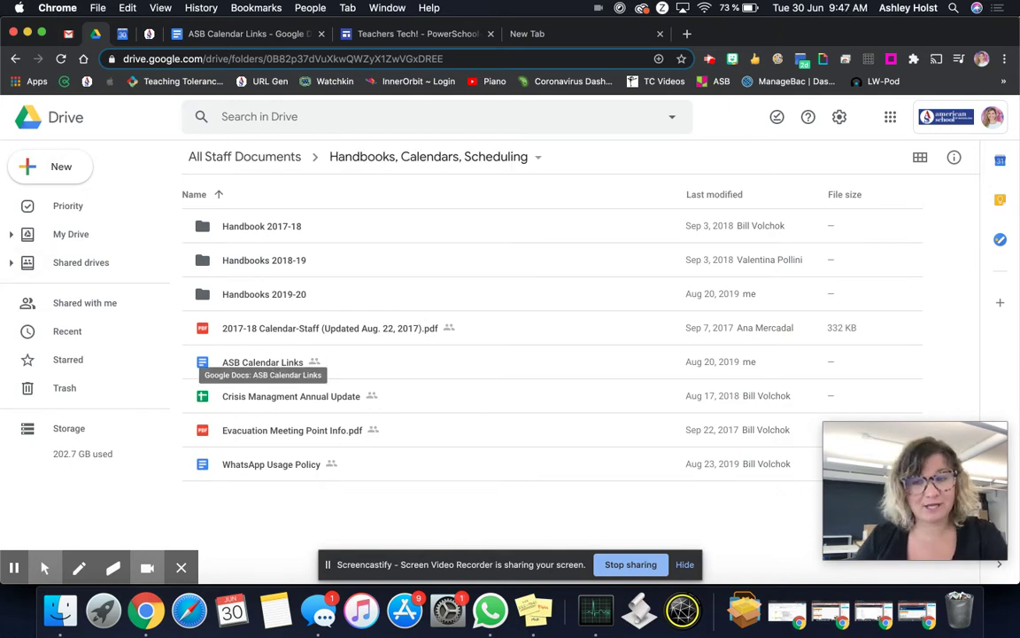
Switch to the ASB Calendar Links document and scroll to its ALL STAFF calendar links.
{"action": "left_click", "coordinate": [270, 40]}
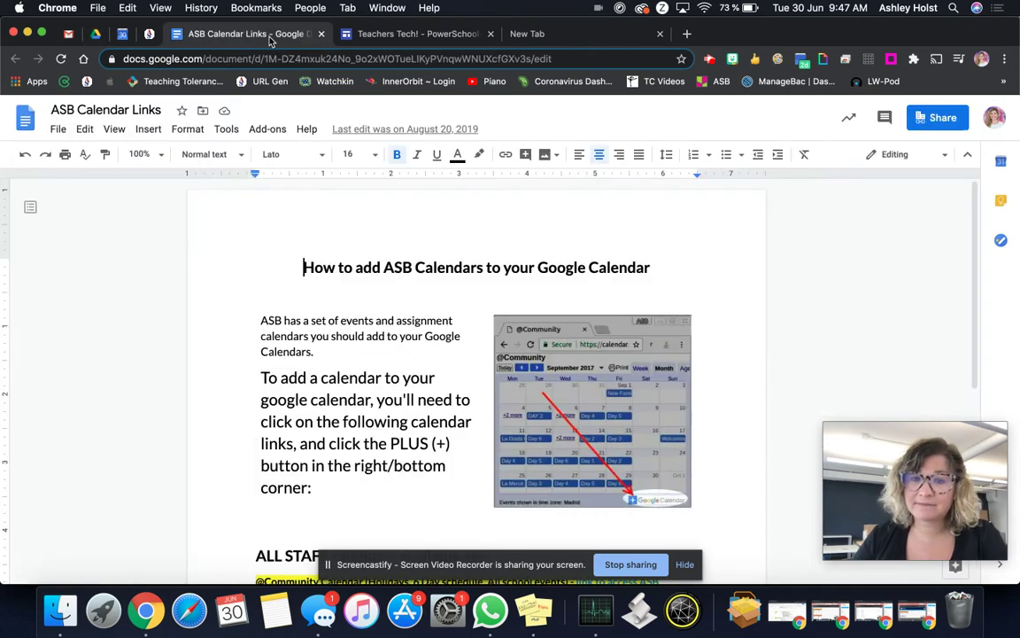
{"action": "left_click", "coordinate": [685, 564]}
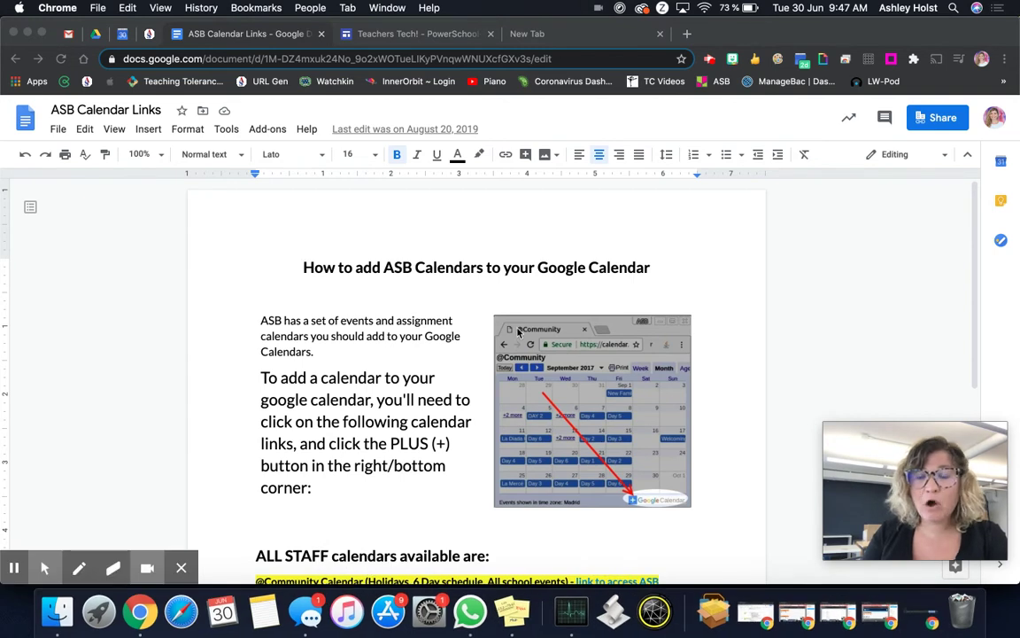
{"action": "scroll", "coordinate": [519, 332], "scroll_direction": "down", "scroll_amount": 2}
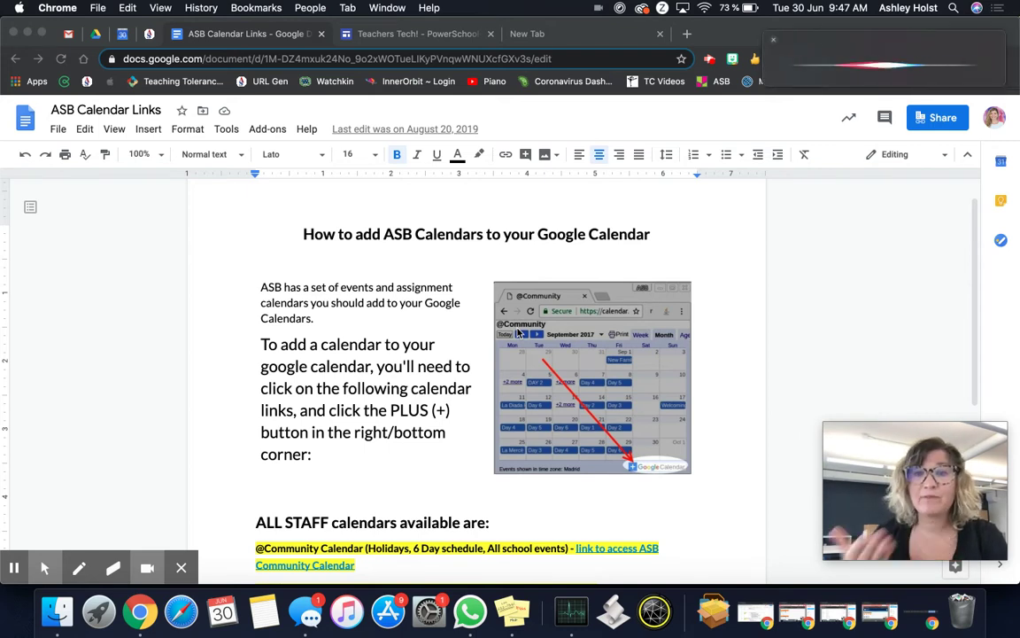
{"action": "left_click", "coordinate": [773, 41]}
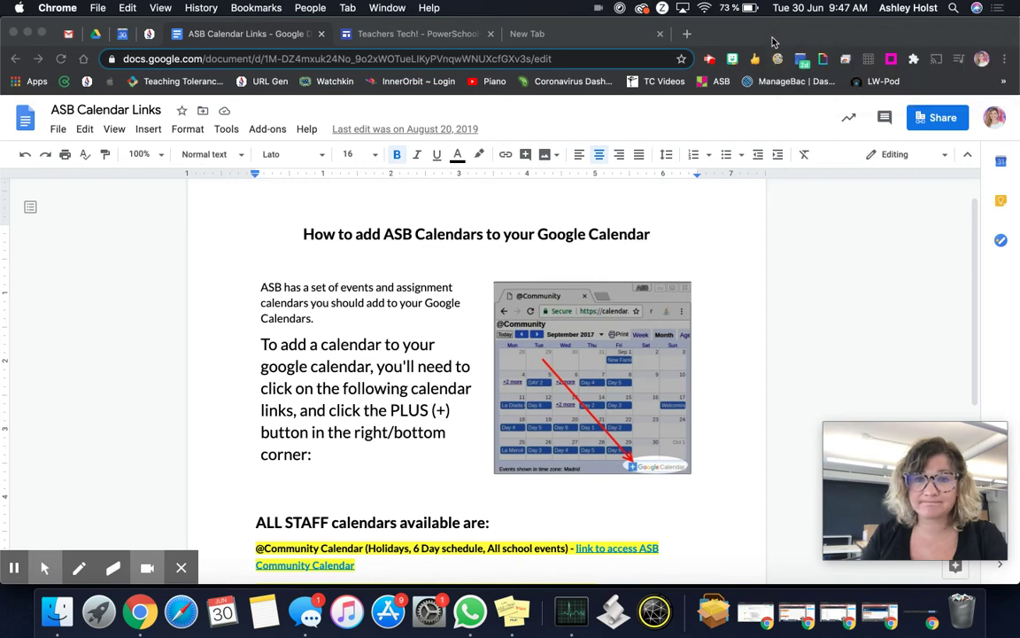
{"action": "scroll", "coordinate": [355, 316], "scroll_direction": "down", "scroll_amount": 1}
{"action": "scroll", "coordinate": [355, 316], "scroll_direction": "down", "scroll_amount": 2}
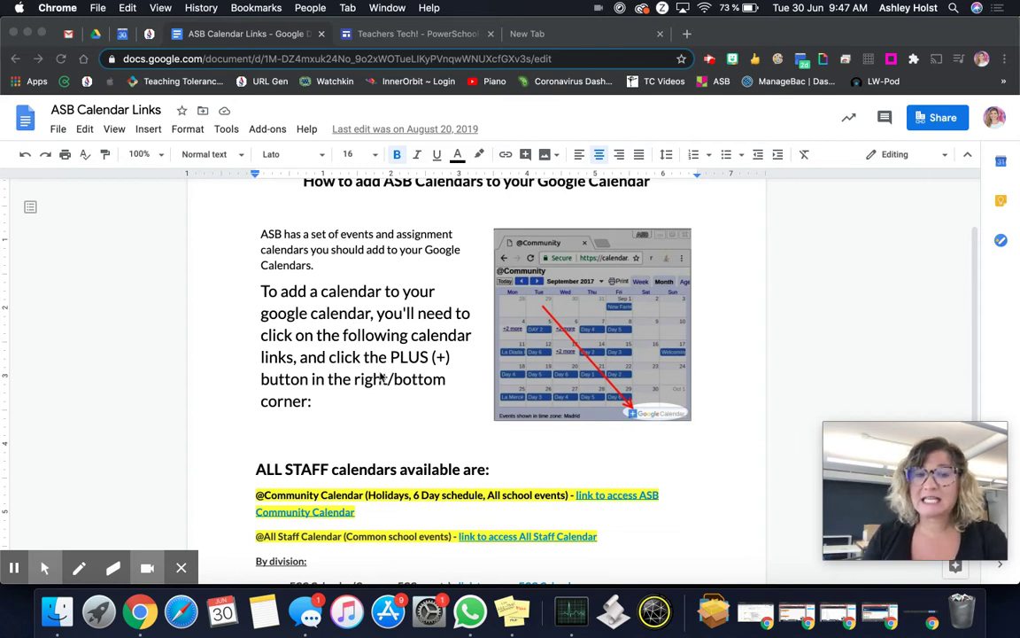
{"action": "scroll", "coordinate": [358, 359], "scroll_direction": "down", "scroll_amount": 8}
{"action": "scroll", "coordinate": [359, 360], "scroll_direction": "down", "scroll_amount": 1}
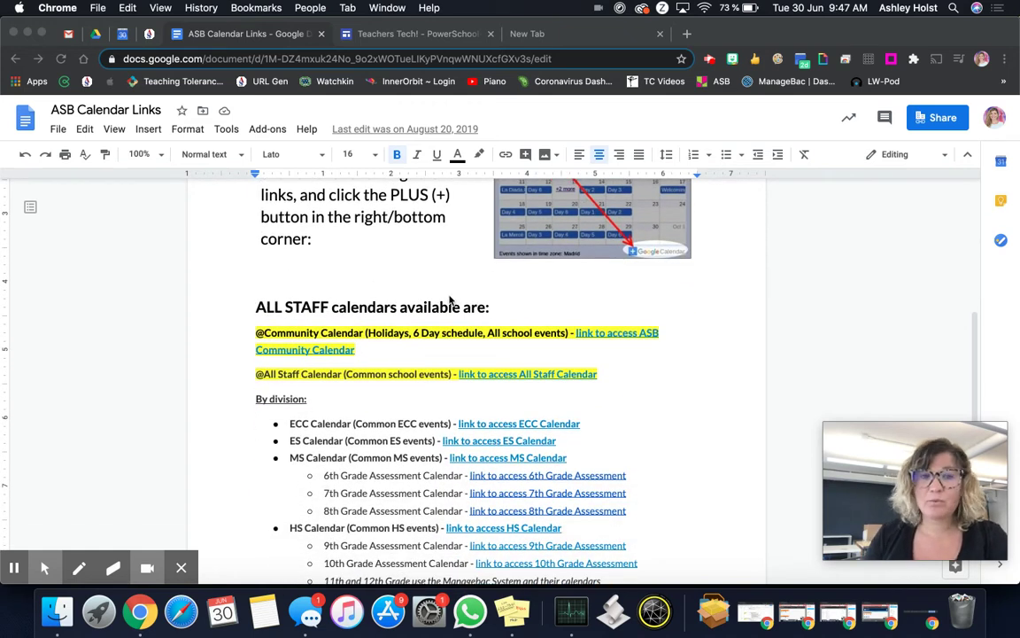
{"action": "scroll", "coordinate": [450, 300], "scroll_direction": "down", "scroll_amount": 2}
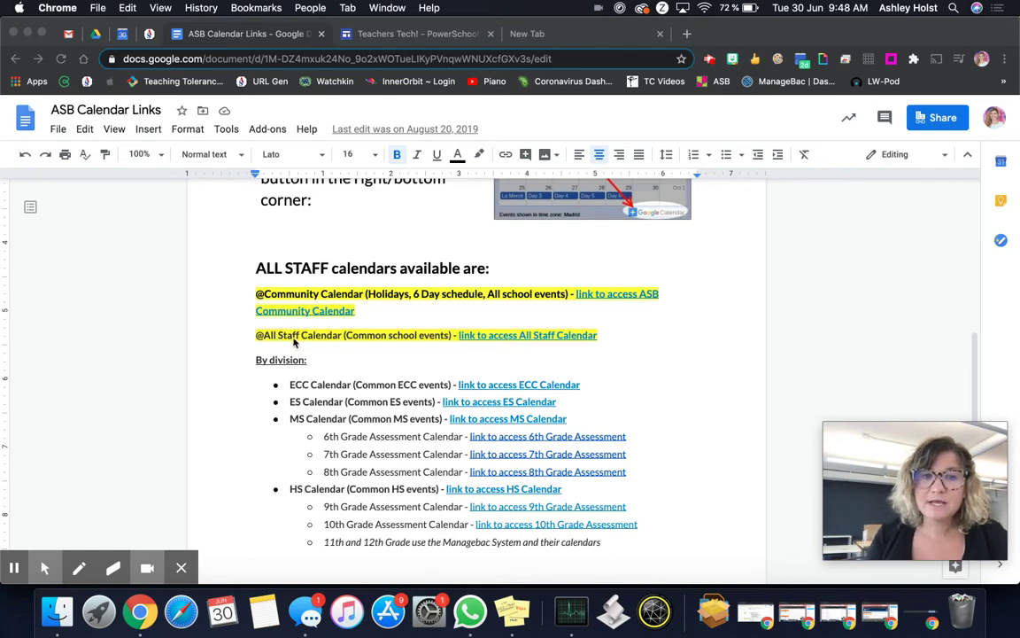
{"action": "scroll", "coordinate": [300, 355], "scroll_direction": "down", "scroll_amount": 1}
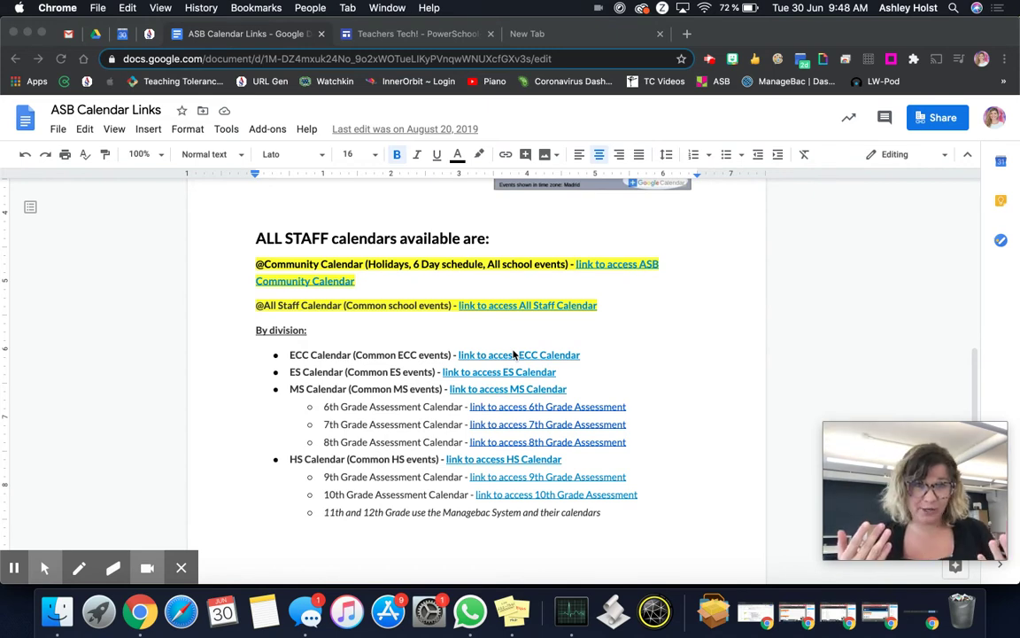
{"action": "left_click", "coordinate": [122, 34]}
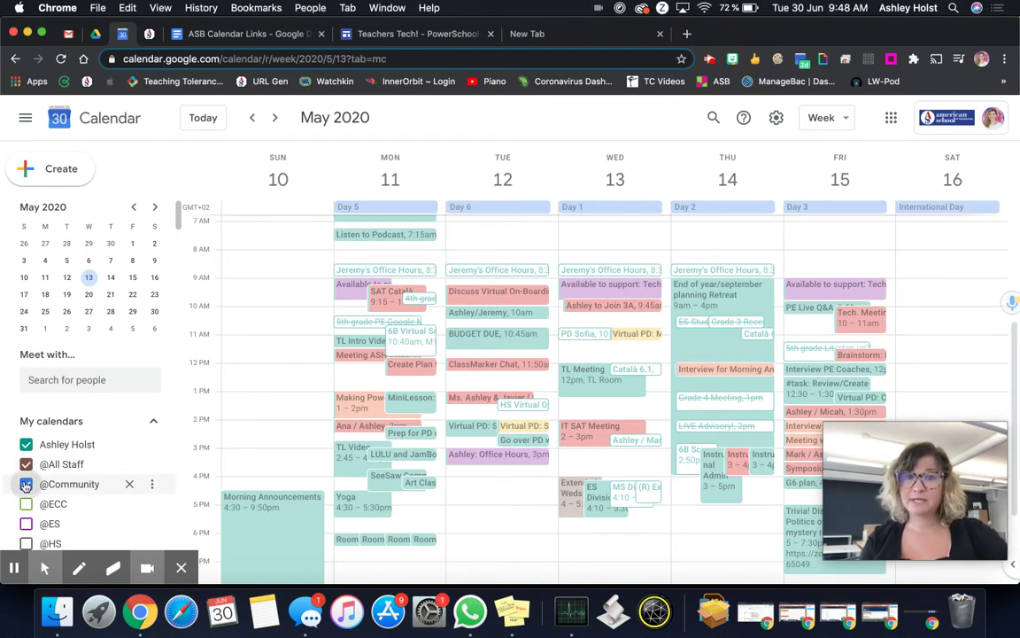
{"action": "left_click", "coordinate": [26, 484]}
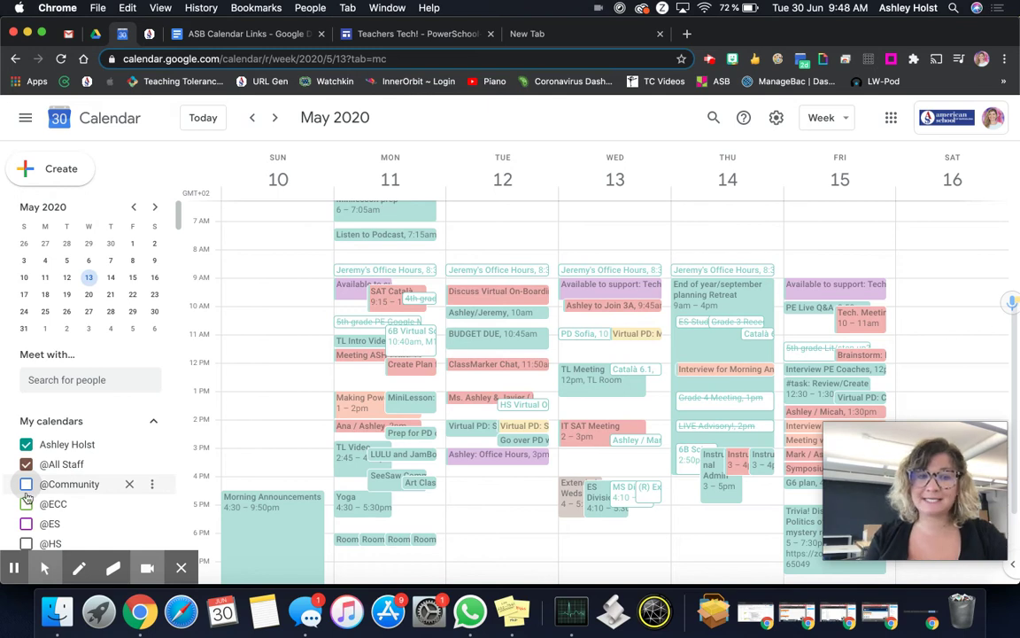
{"action": "left_click", "coordinate": [26, 486]}
{"action": "left_click", "coordinate": [26, 485]}
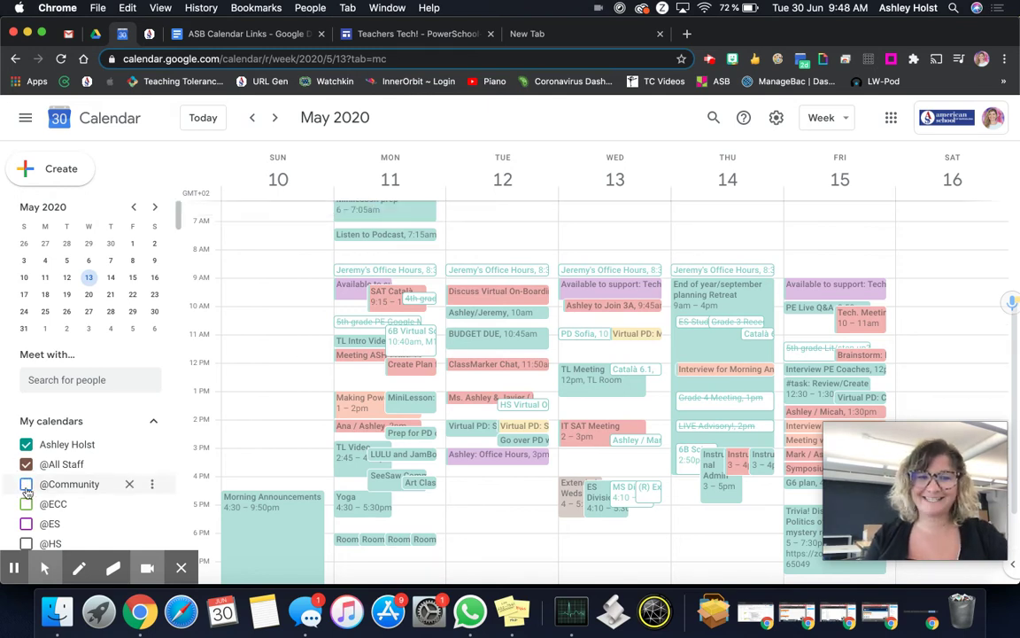
{"action": "left_click", "coordinate": [26, 484]}
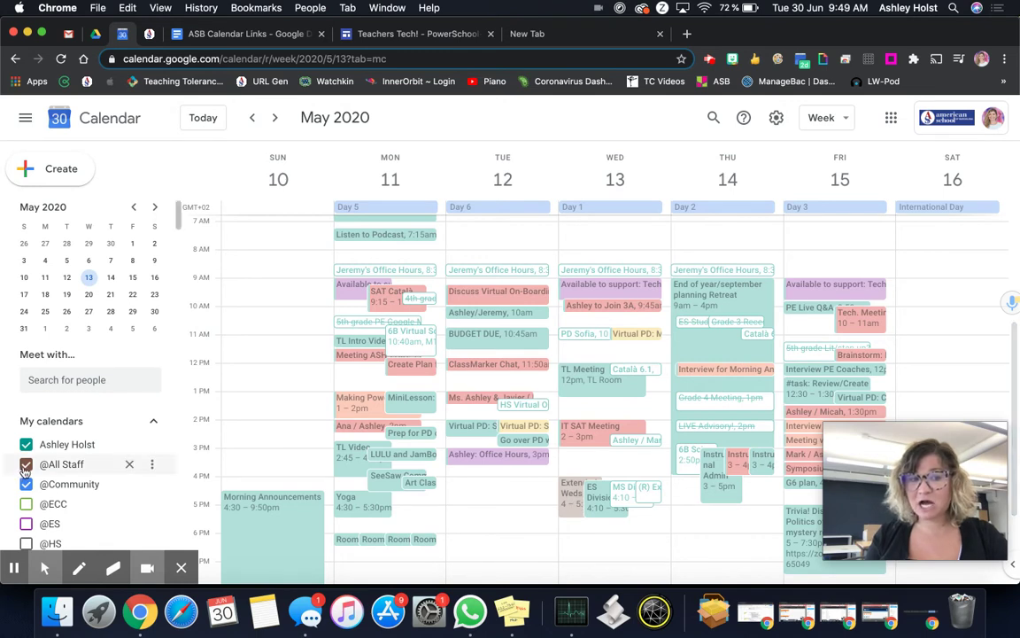
{"action": "left_click", "coordinate": [25, 466]}
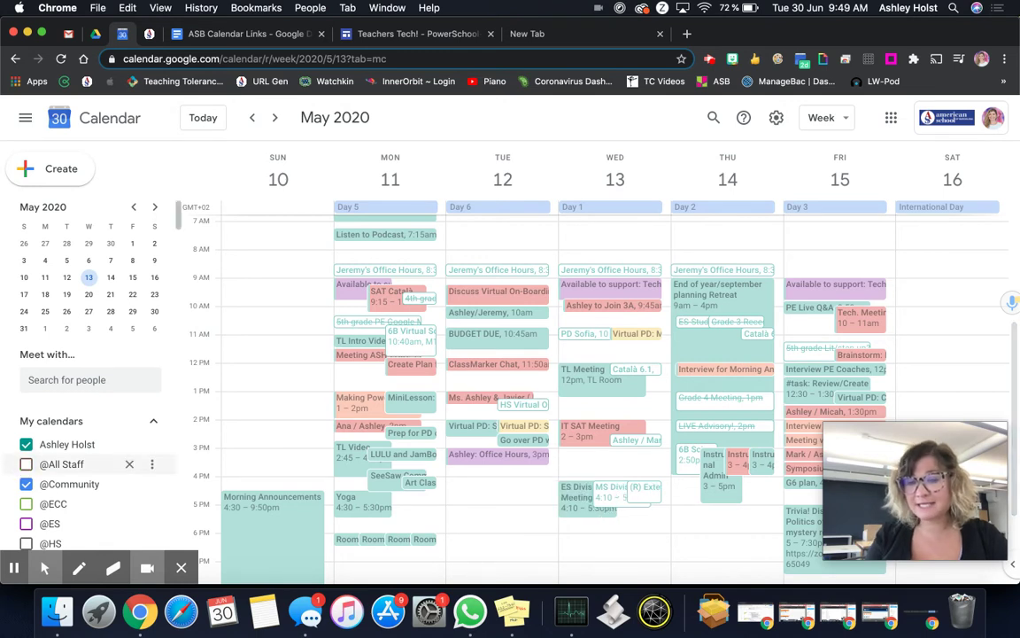
{"action": "left_click", "coordinate": [26, 466]}
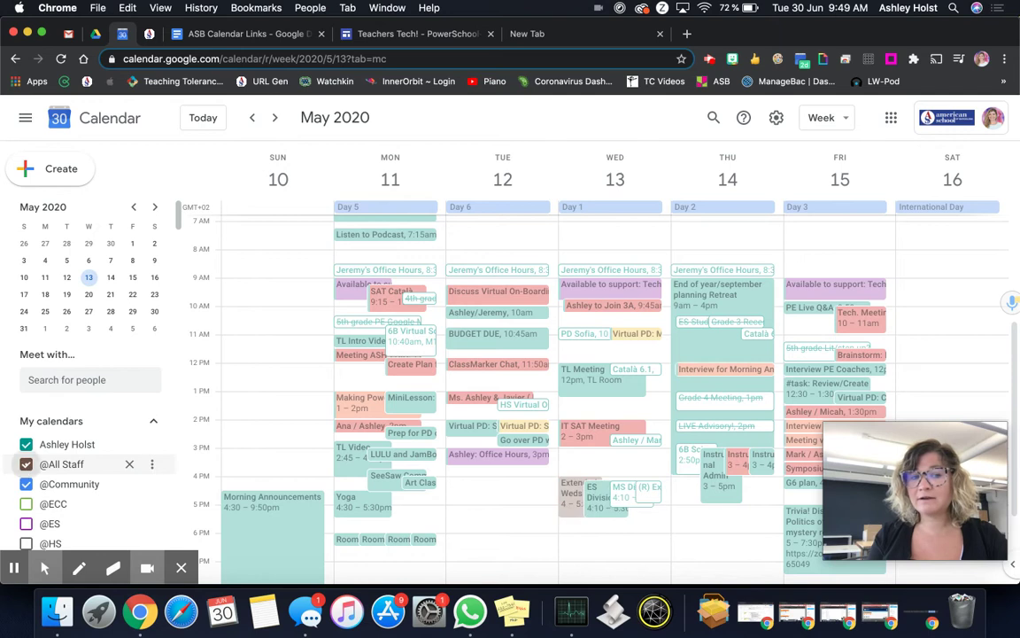
{"action": "left_click", "coordinate": [274, 117]}
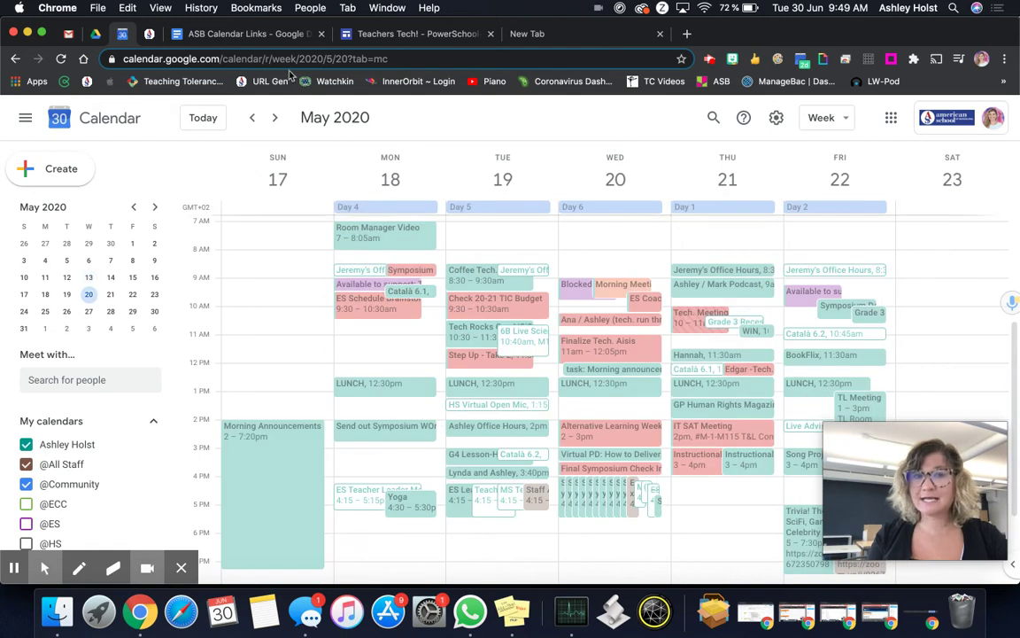
{"action": "left_click", "coordinate": [275, 118]}
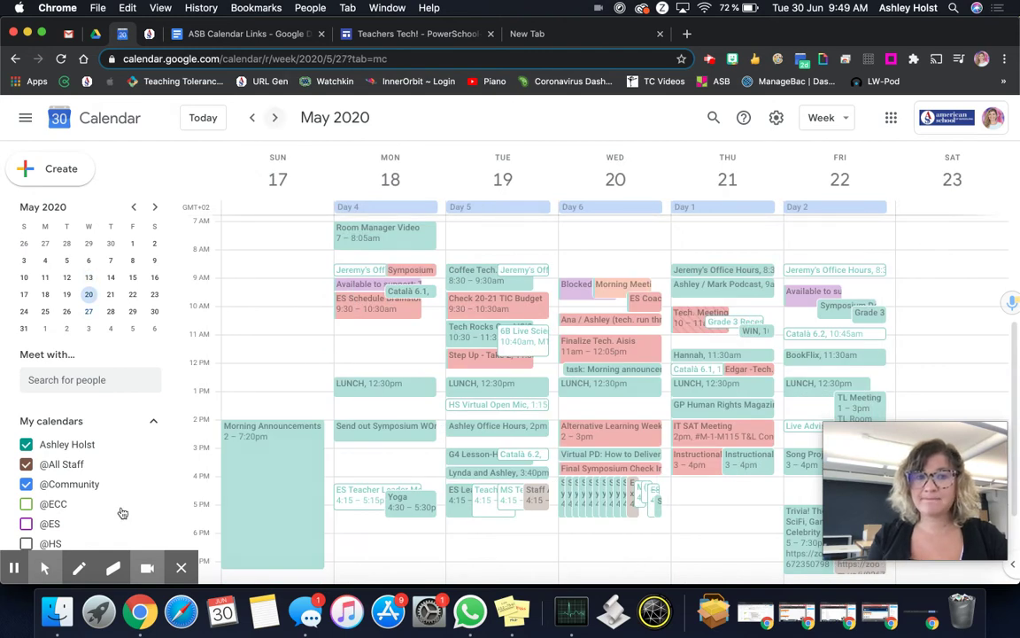
{"action": "scroll", "coordinate": [105, 464], "scroll_direction": "down", "scroll_amount": 3}
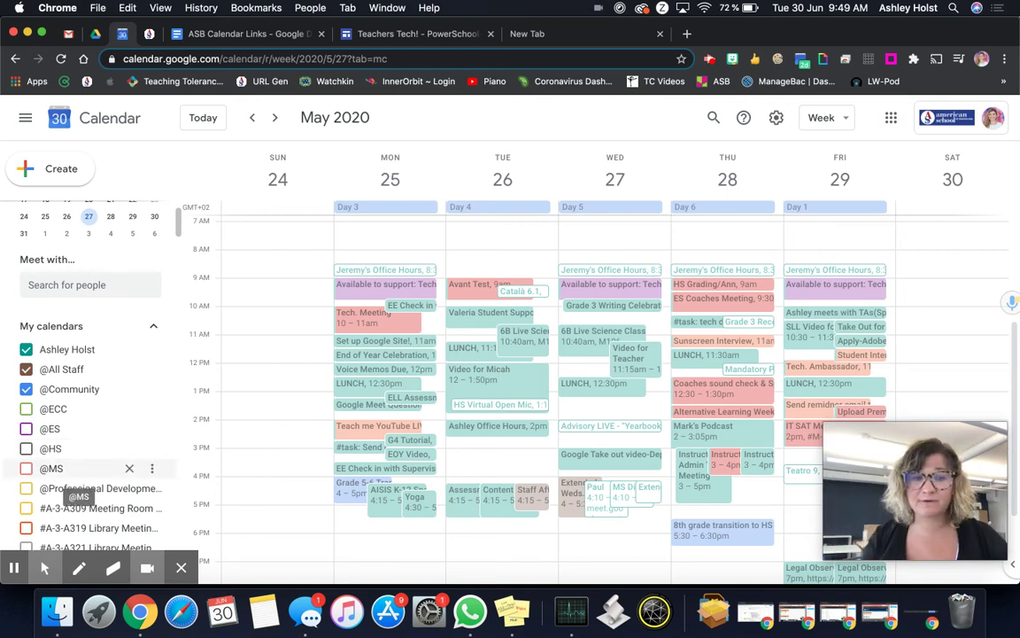
{"action": "left_click", "coordinate": [26, 470]}
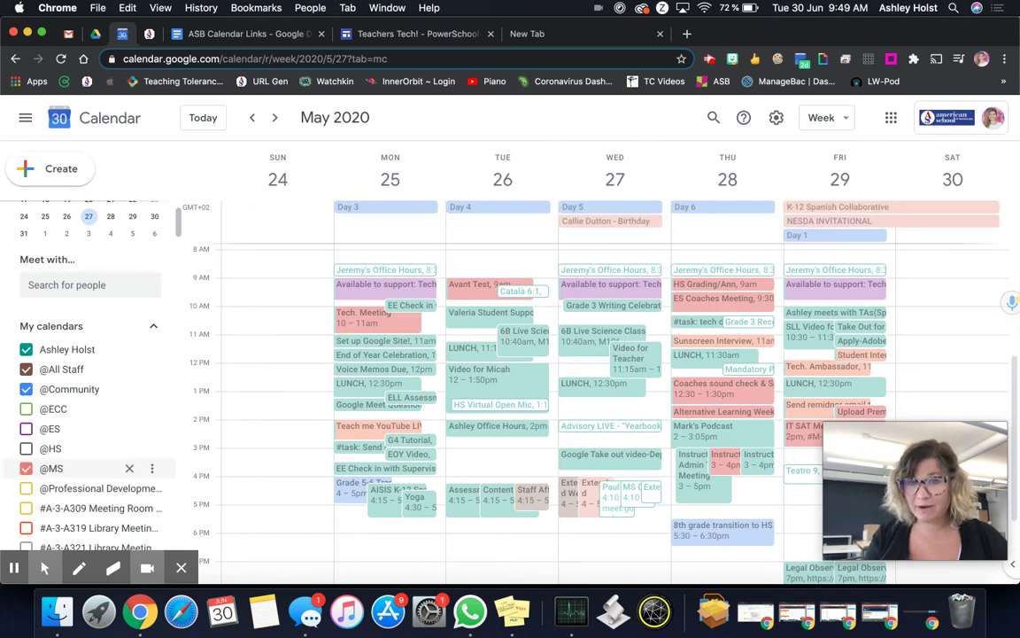
{"action": "left_click", "coordinate": [26, 470]}
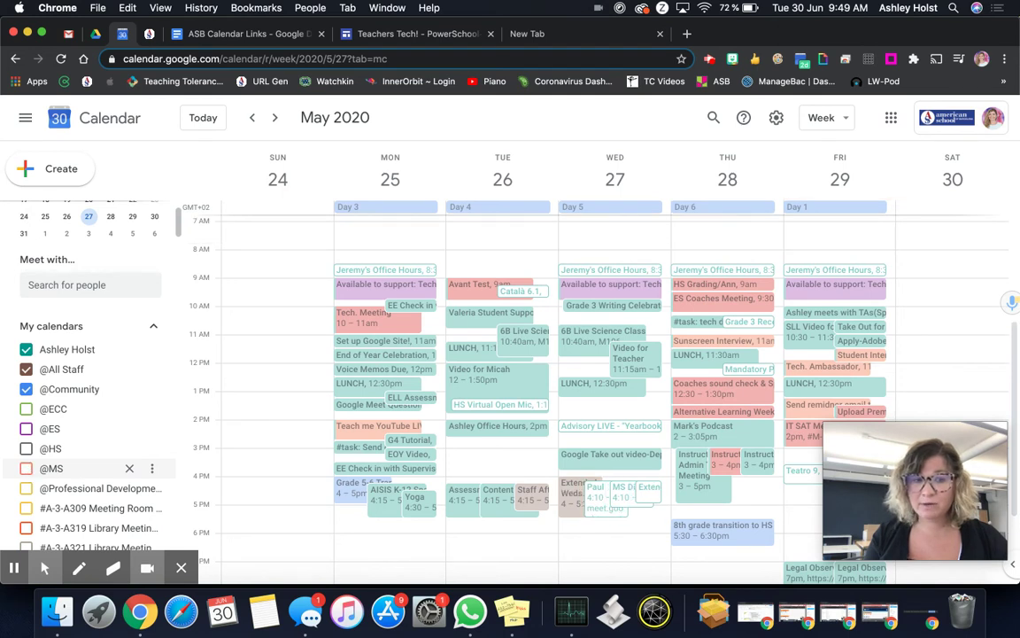
{"action": "left_click", "coordinate": [27, 470]}
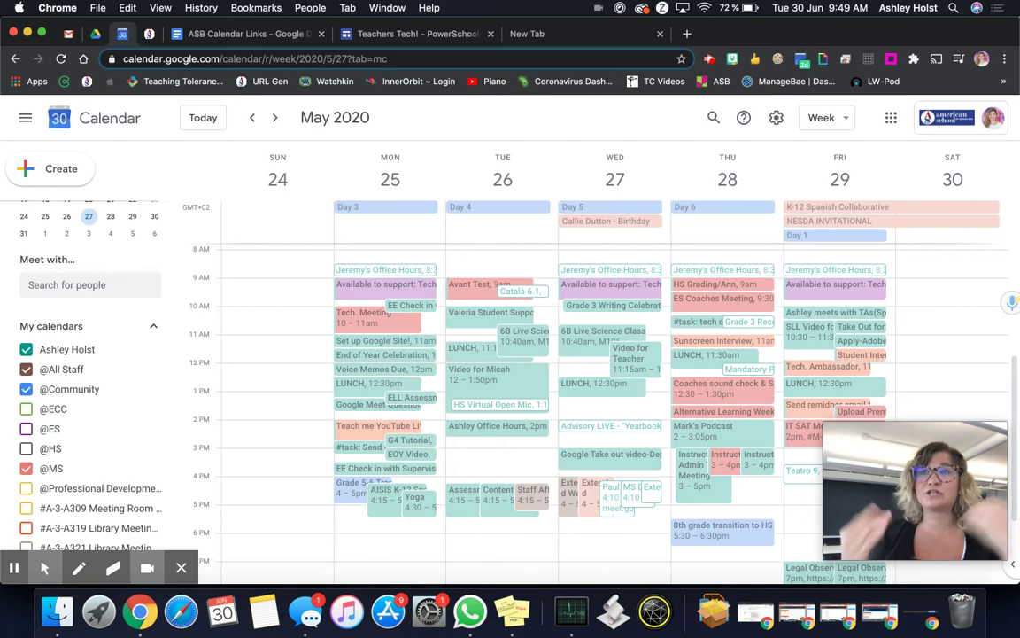
Open the ASB Community Calendar link from the document in a new tab showing June 2020.
{"action": "left_click", "coordinate": [215, 33]}
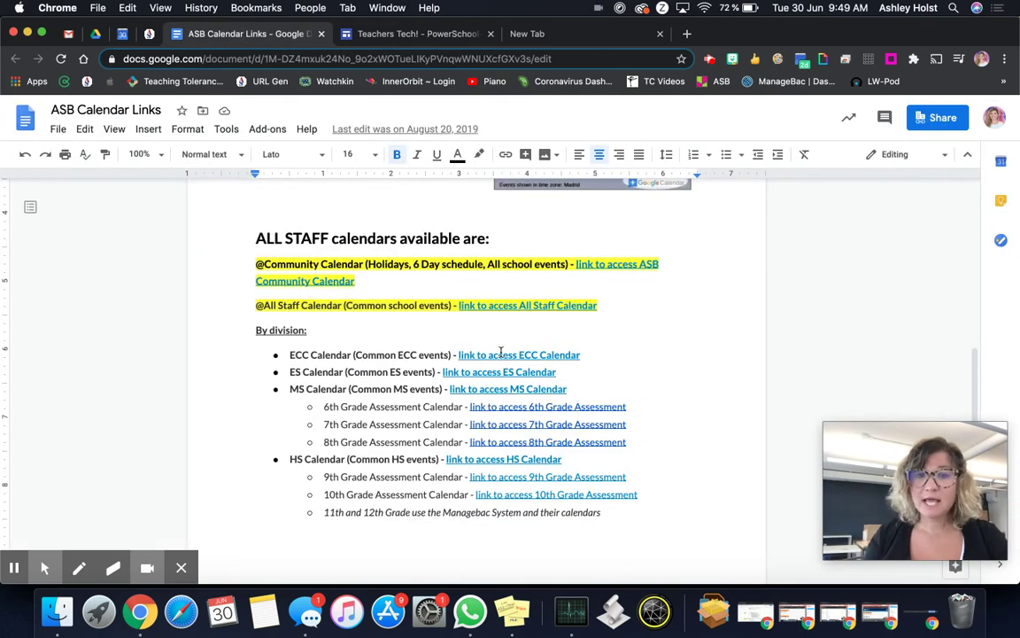
{"action": "left_click", "coordinate": [599, 305]}
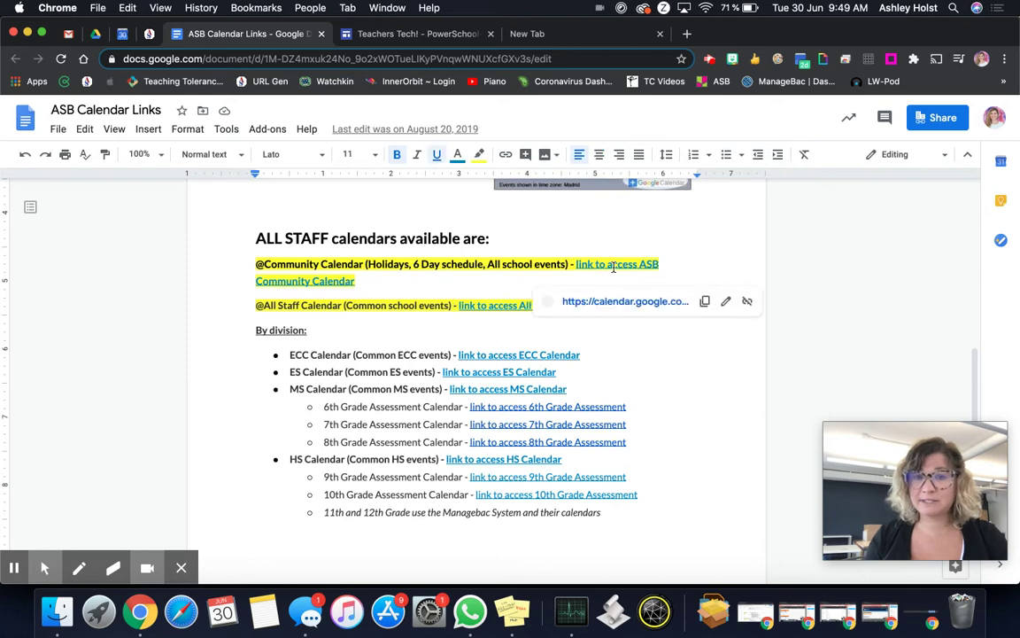
{"action": "left_click", "coordinate": [602, 303]}
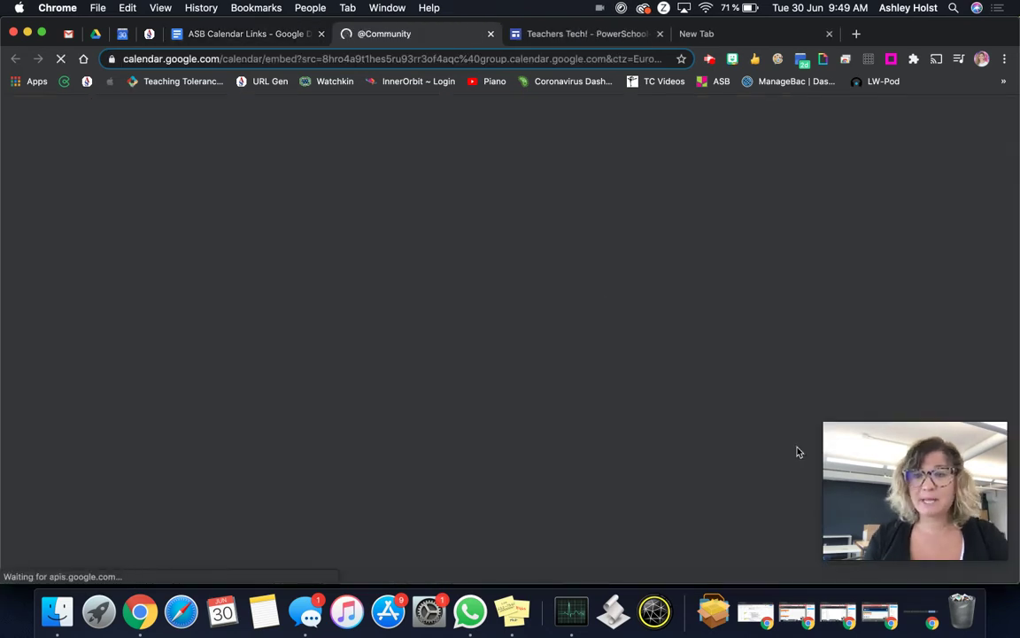
{"action": "left_click_drag", "start_coordinate": [850, 428], "coordinate": [861, 112]}
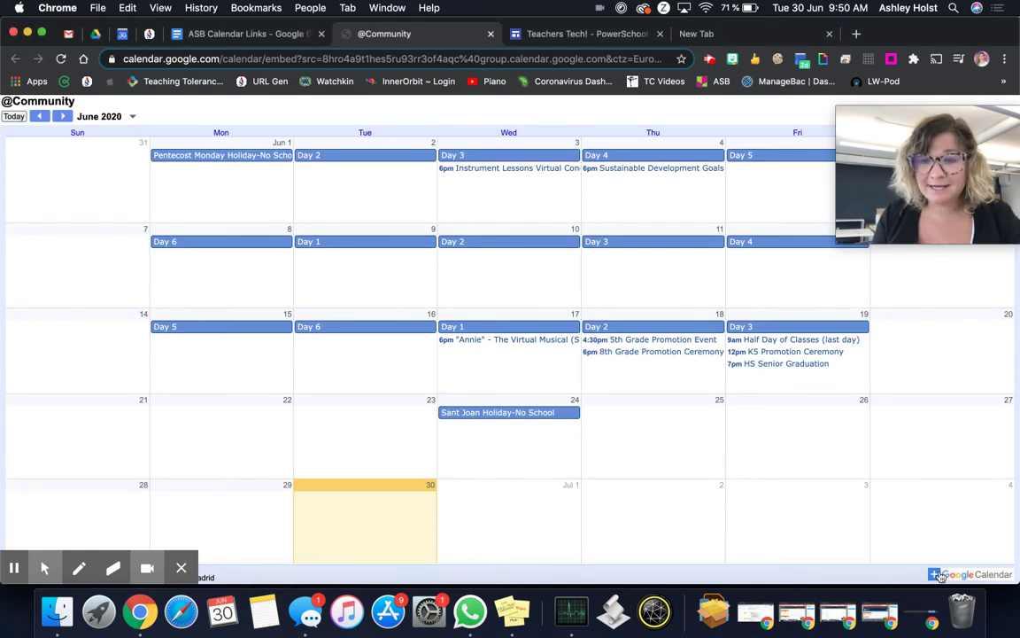
{"action": "left_click", "coordinate": [942, 575]}
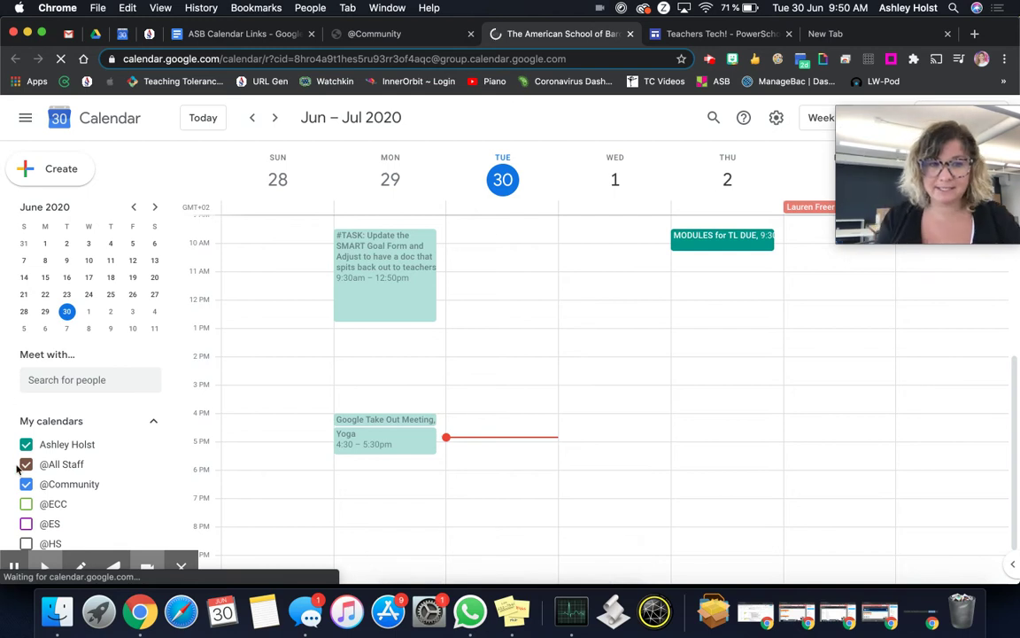
{"action": "left_click", "coordinate": [221, 34]}
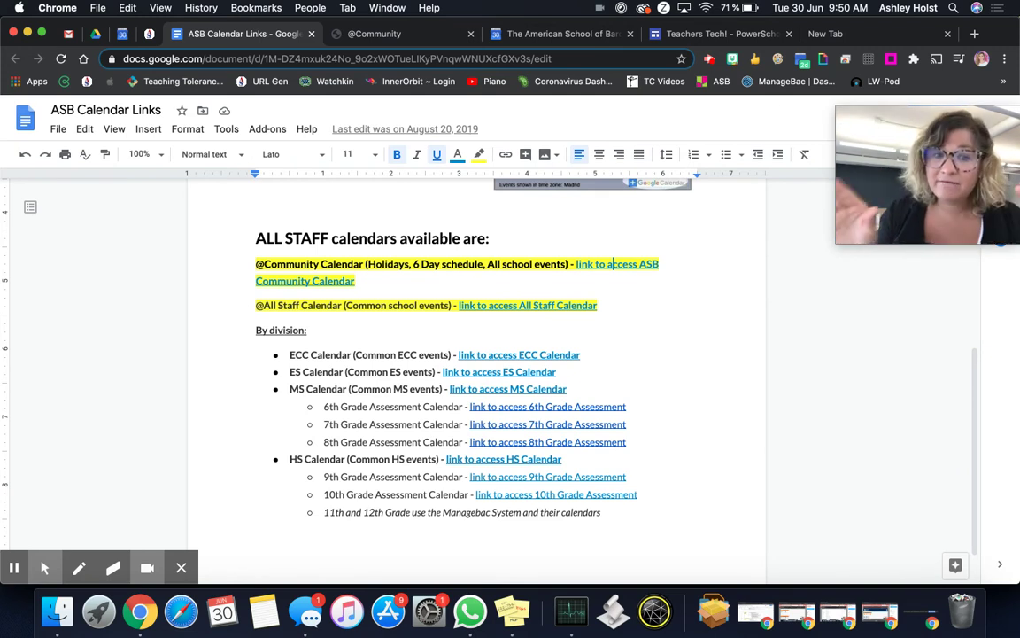
Switch back to the Google Calendar week of May 24–30, 2020.
{"action": "scroll", "coordinate": [440, 354], "scroll_direction": "down", "scroll_amount": 2}
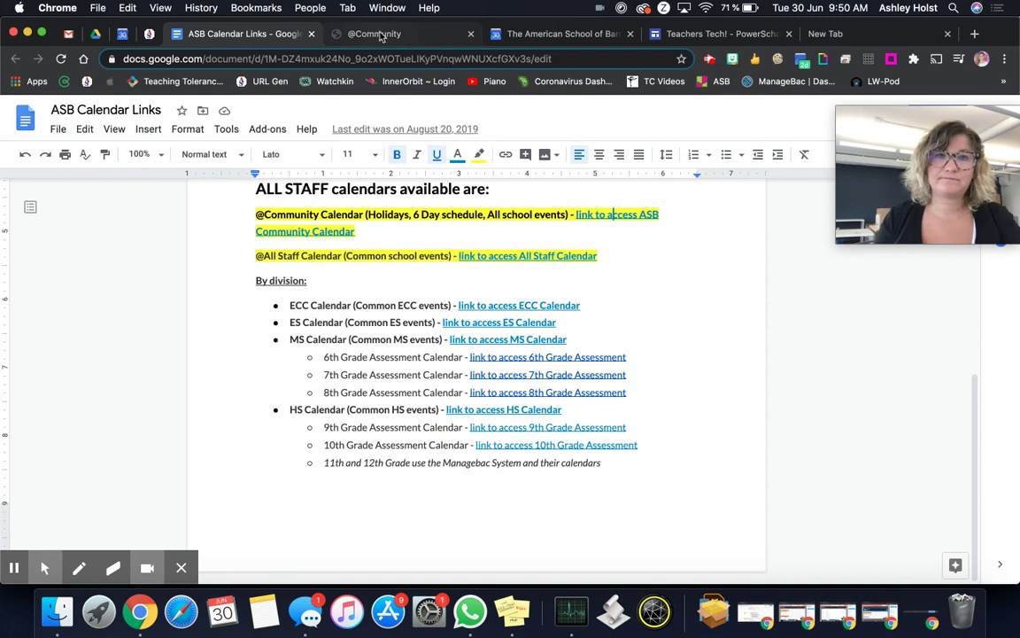
{"action": "left_click", "coordinate": [122, 33]}
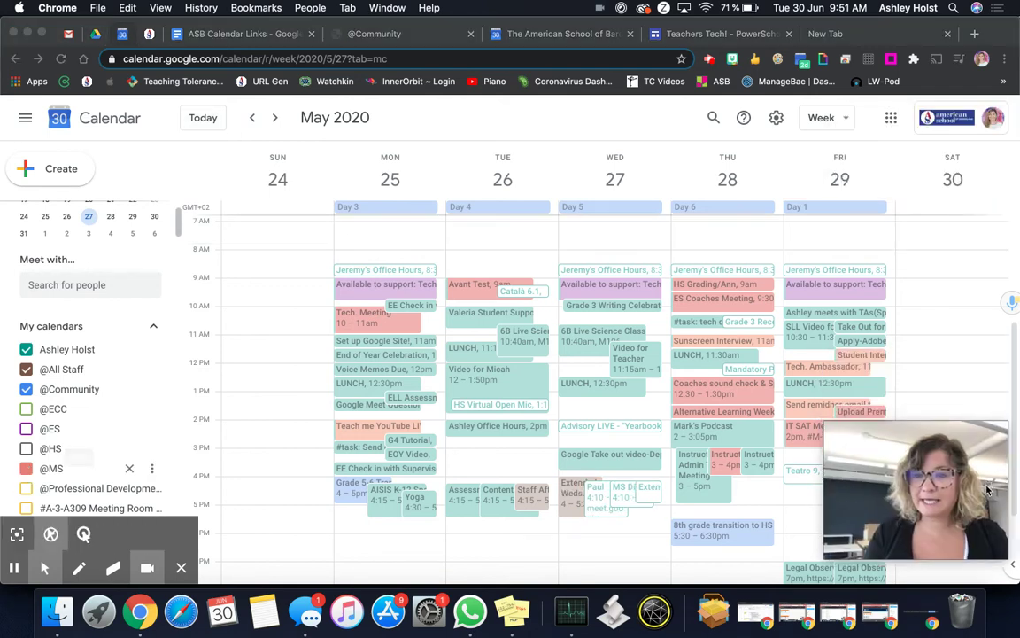
Turn off Show weekends so the week shows only Monday 25 to Friday 29 May.
{"action": "left_click", "coordinate": [842, 118]}
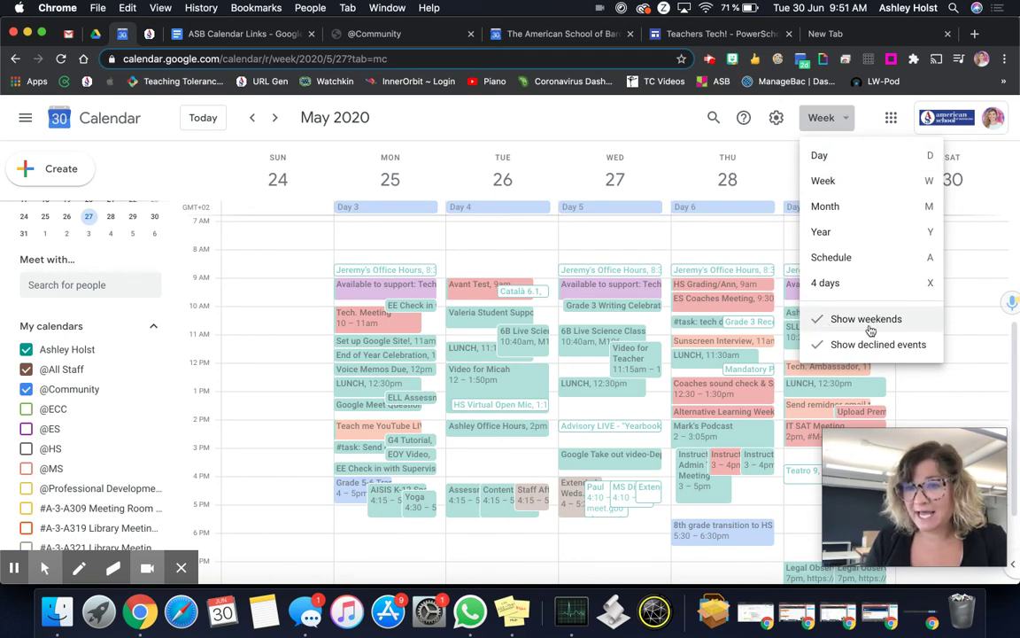
{"action": "left_click", "coordinate": [868, 321]}
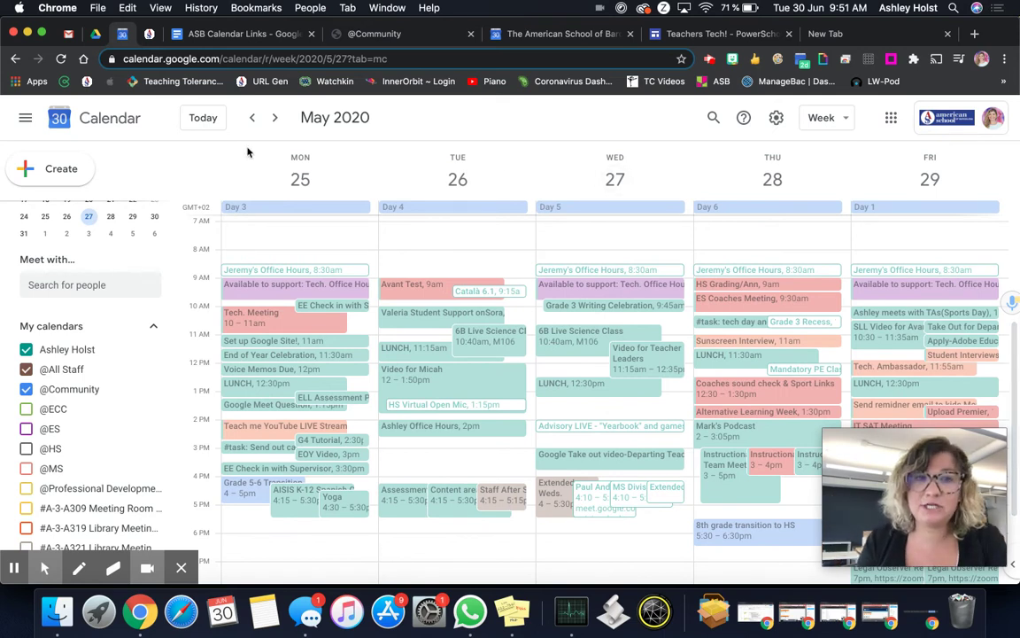
Browse ahead from today to the week containing September 1 using the mini calendar.
{"action": "left_click", "coordinate": [205, 119]}
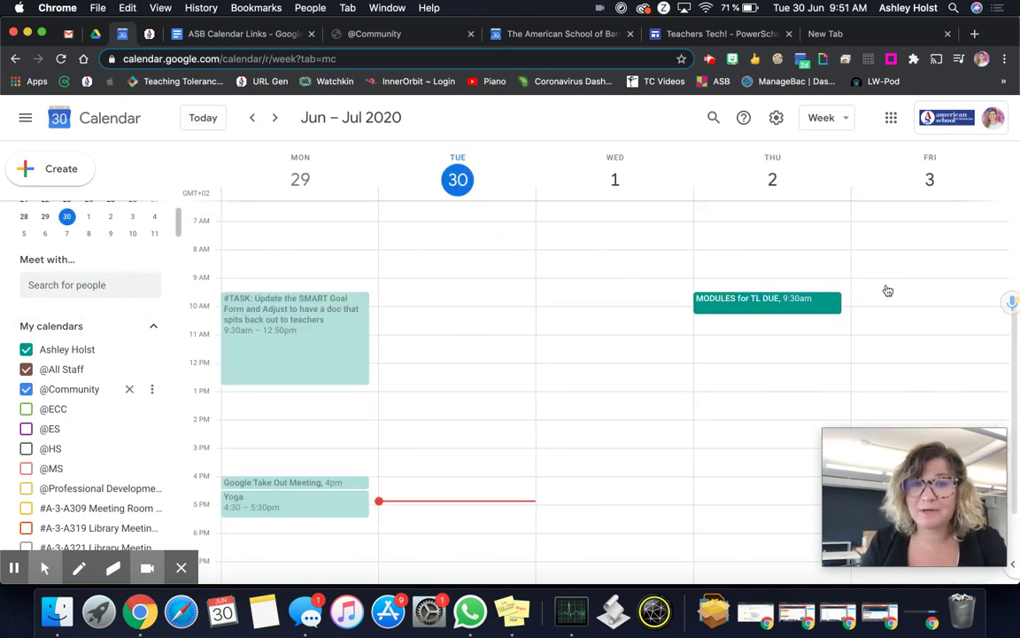
{"action": "left_click", "coordinate": [275, 116]}
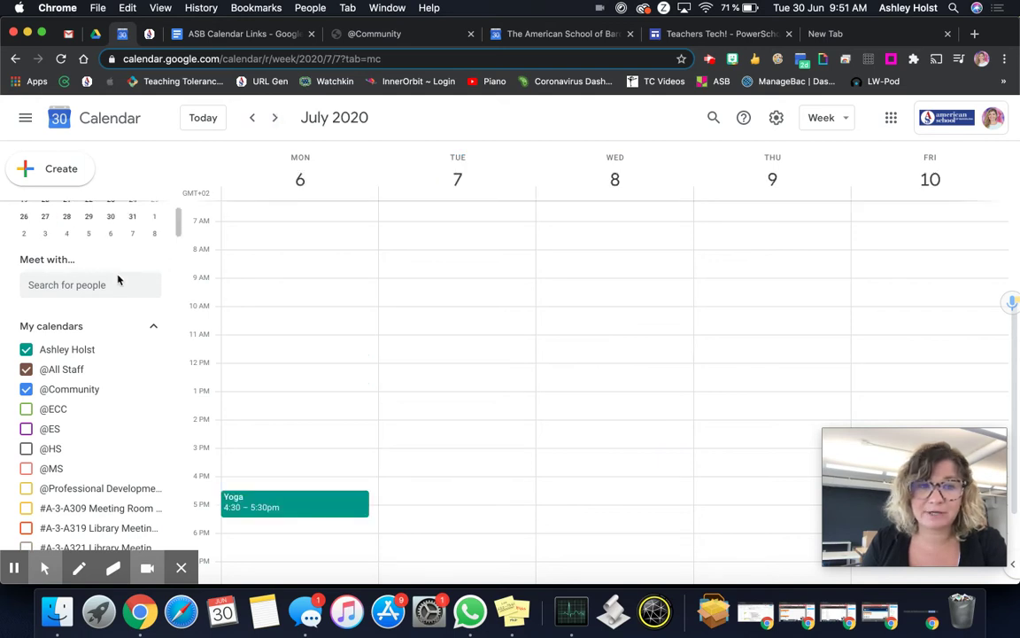
{"action": "scroll", "coordinate": [151, 279], "scroll_direction": "up", "scroll_amount": 3}
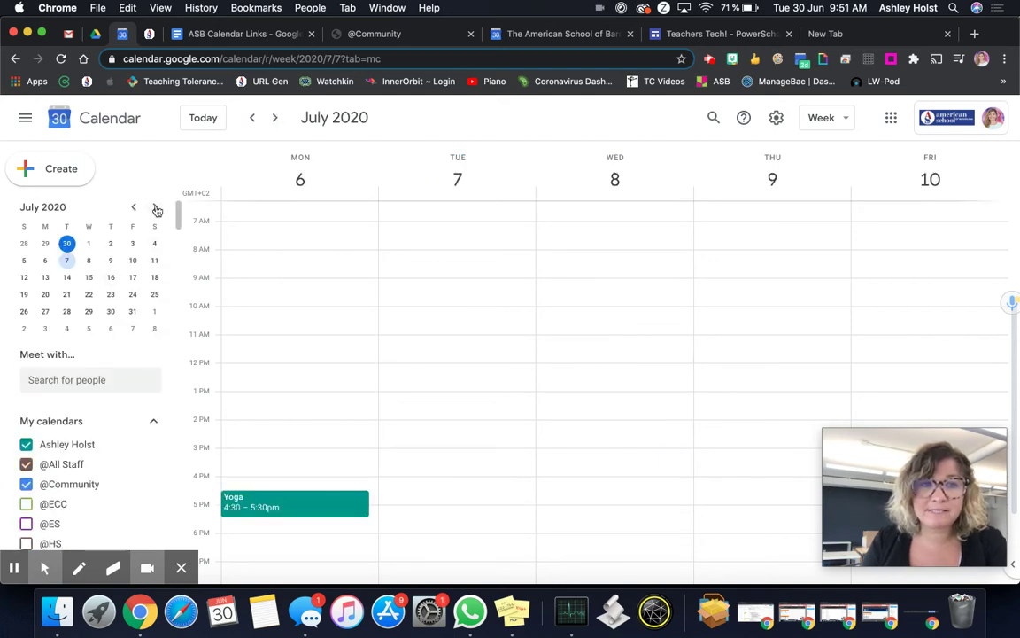
{"action": "left_click", "coordinate": [155, 208]}
{"action": "left_click", "coordinate": [155, 208]}
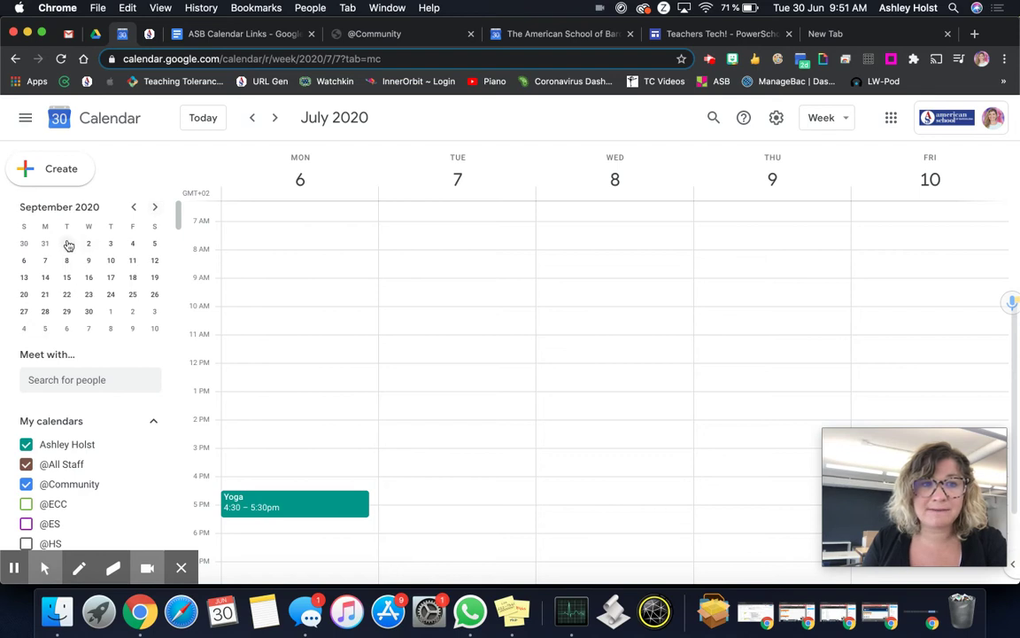
{"action": "left_click", "coordinate": [69, 244]}
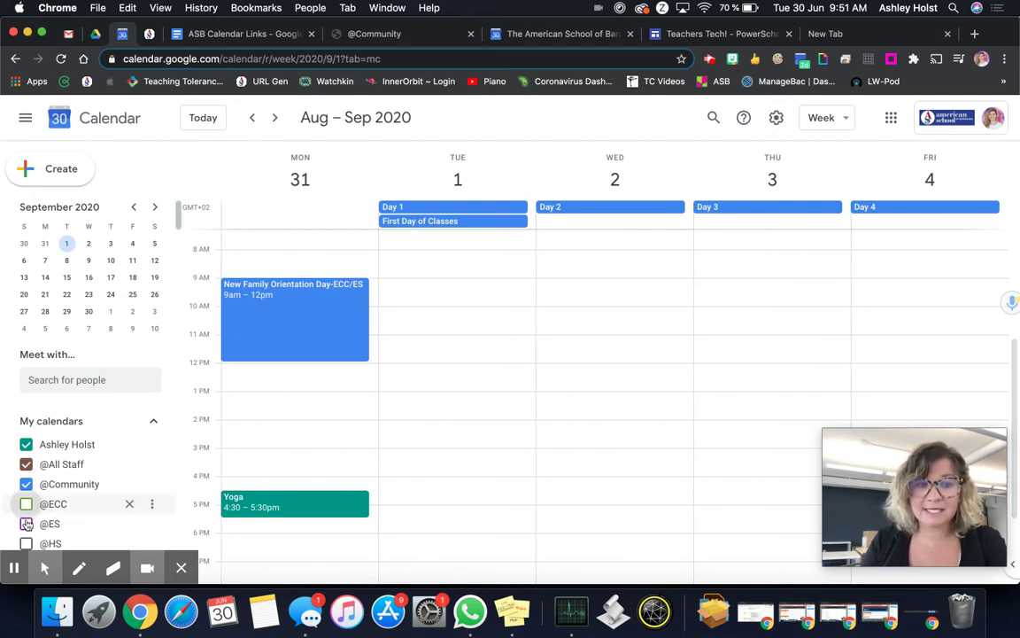
{"action": "left_click", "coordinate": [26, 505]}
{"action": "left_click", "coordinate": [26, 524]}
{"action": "scroll", "coordinate": [27, 522], "scroll_direction": "down", "scroll_amount": 2}
{"action": "left_click", "coordinate": [26, 477]}
{"action": "left_click", "coordinate": [26, 457]}
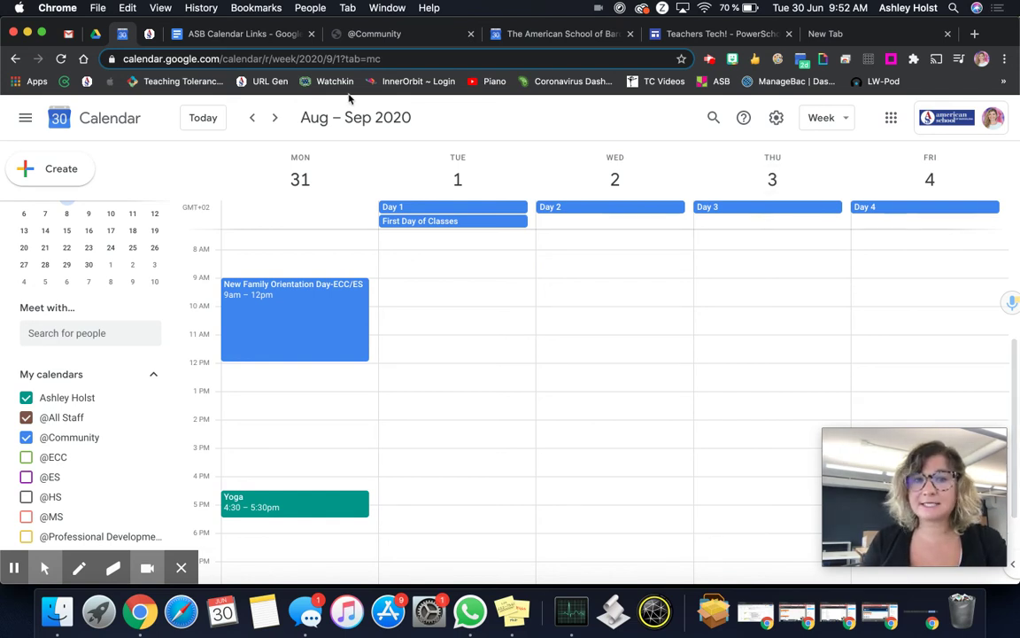
{"action": "left_click", "coordinate": [277, 118]}
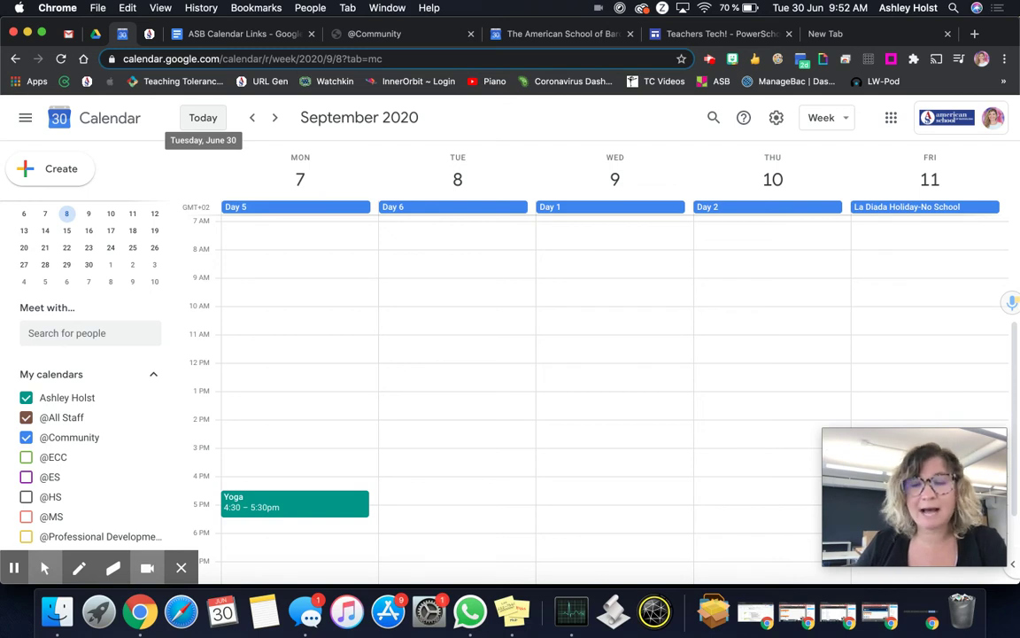
{"action": "left_click", "coordinate": [203, 117]}
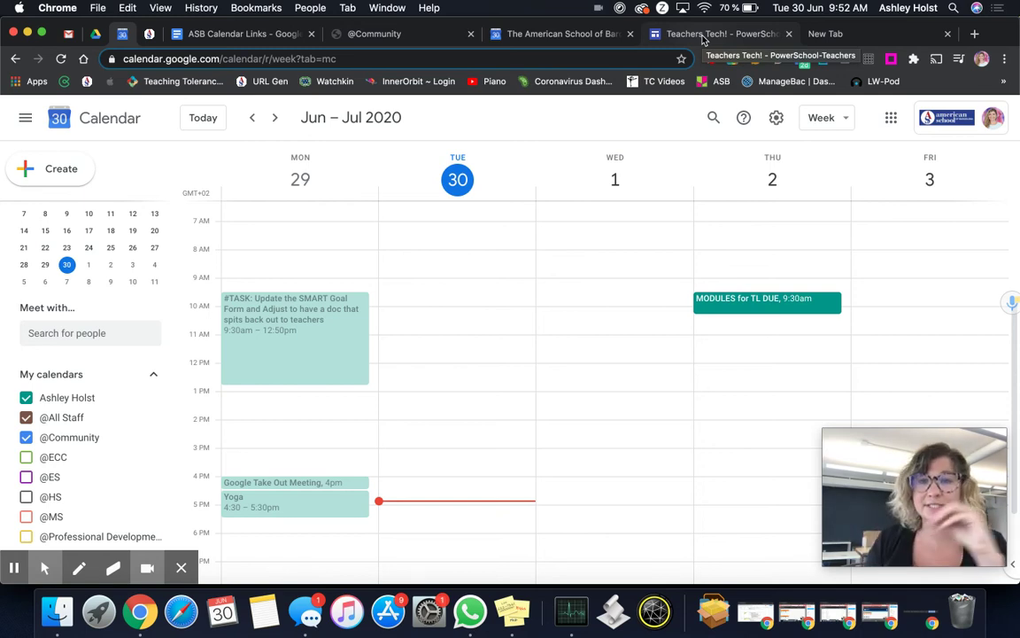
View the Teachers Tech! PowerSchool page, then scroll the myASB portal's service tiles.
{"action": "left_click", "coordinate": [704, 39]}
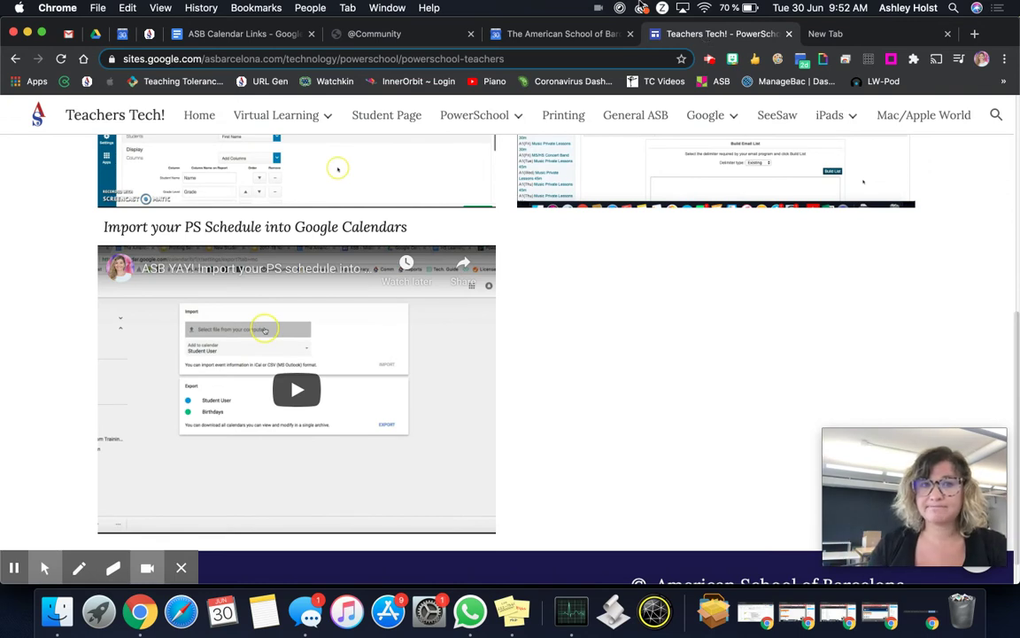
{"action": "left_click", "coordinate": [148, 34]}
{"action": "scroll", "coordinate": [245, 311], "scroll_direction": "down", "scroll_amount": 10}
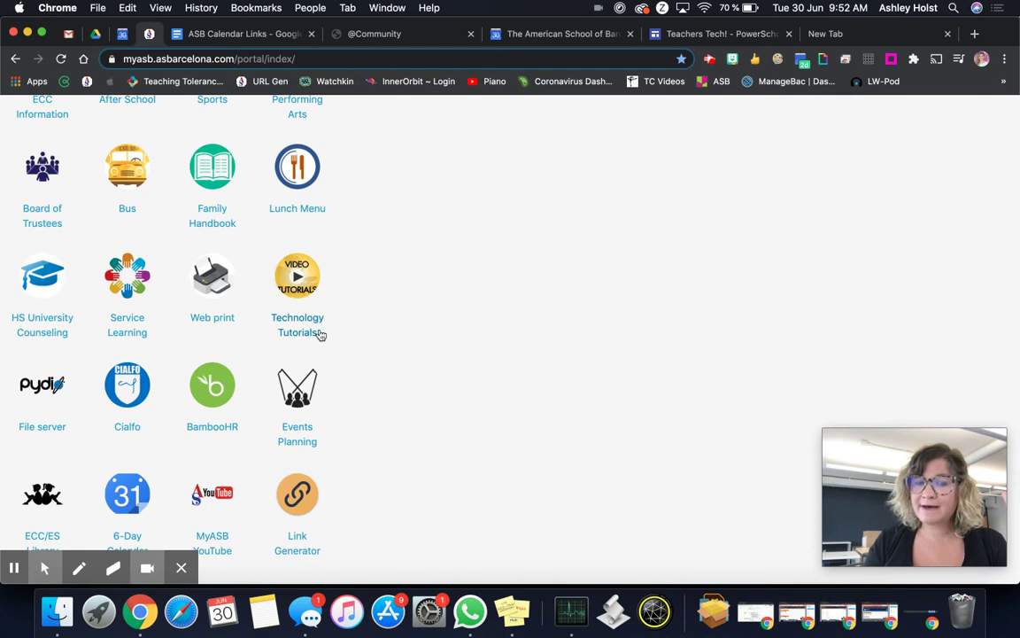
{"action": "left_click", "coordinate": [690, 33]}
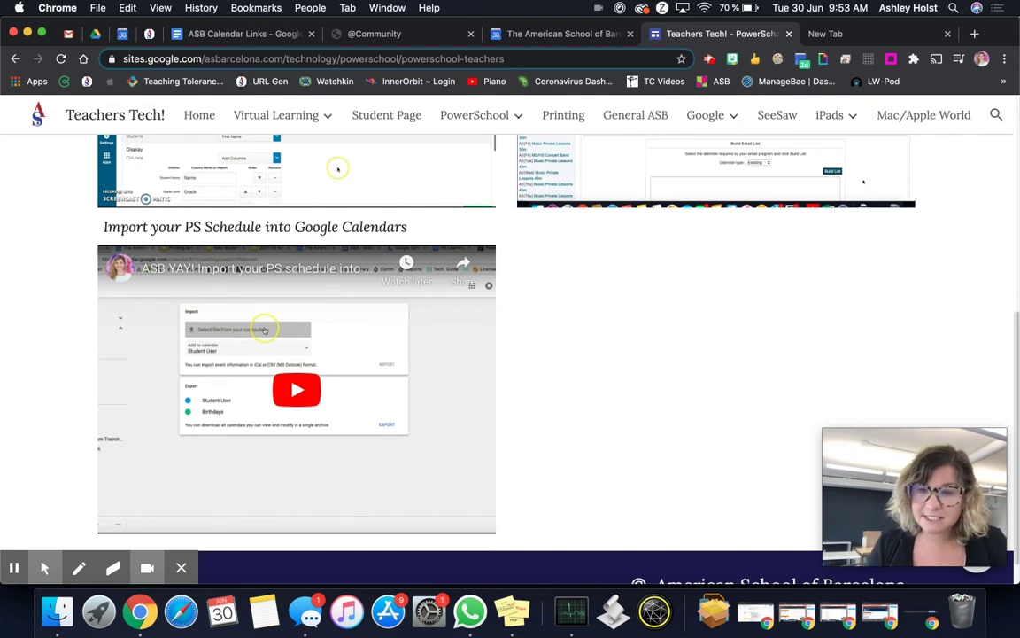
{"action": "left_click", "coordinate": [147, 36]}
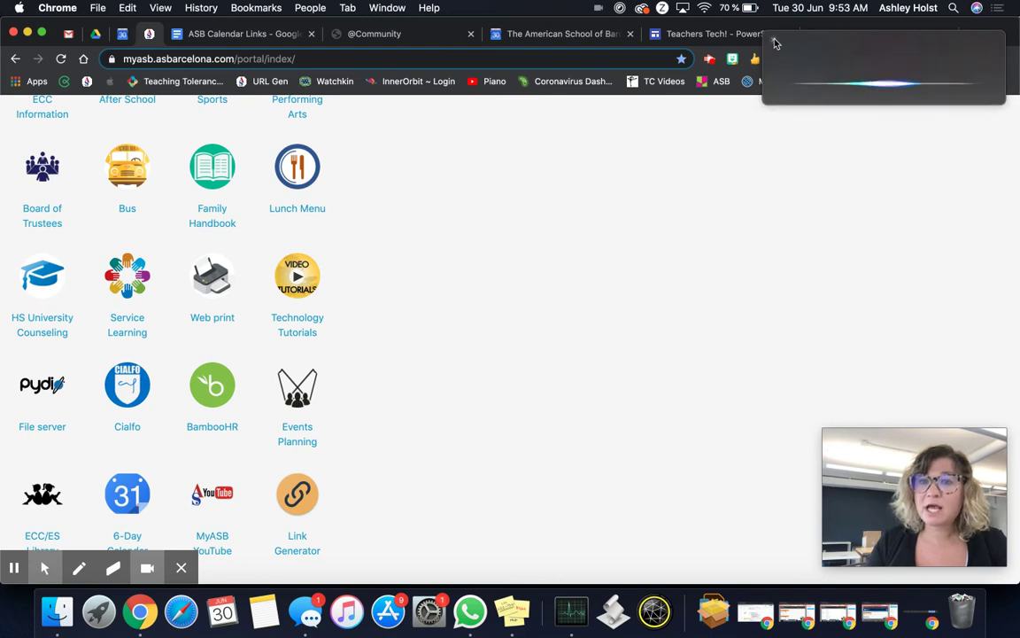
{"action": "left_click", "coordinate": [773, 40]}
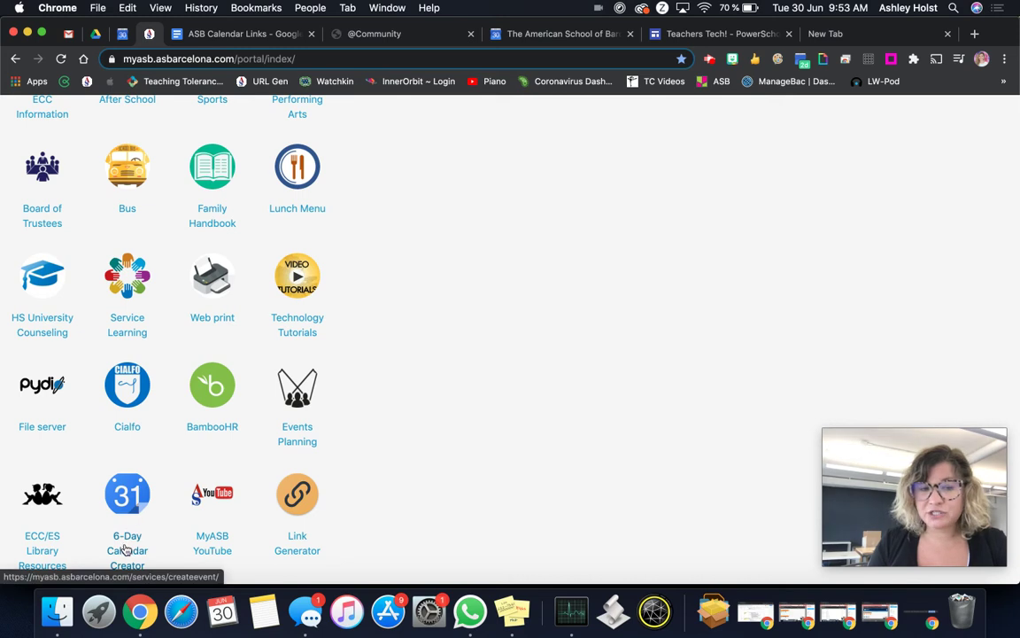
Open the 6-Day Calendar Creator form in myASB and scroll down to its empty school-day fields.
{"action": "left_click", "coordinate": [126, 549]}
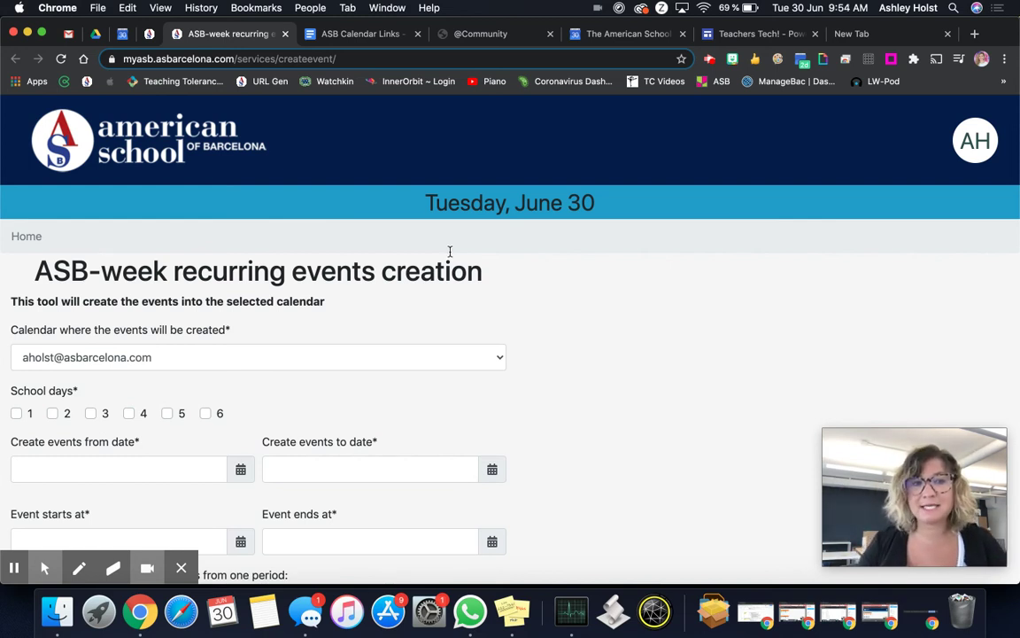
{"action": "scroll", "coordinate": [434, 188], "scroll_direction": "down", "scroll_amount": 2}
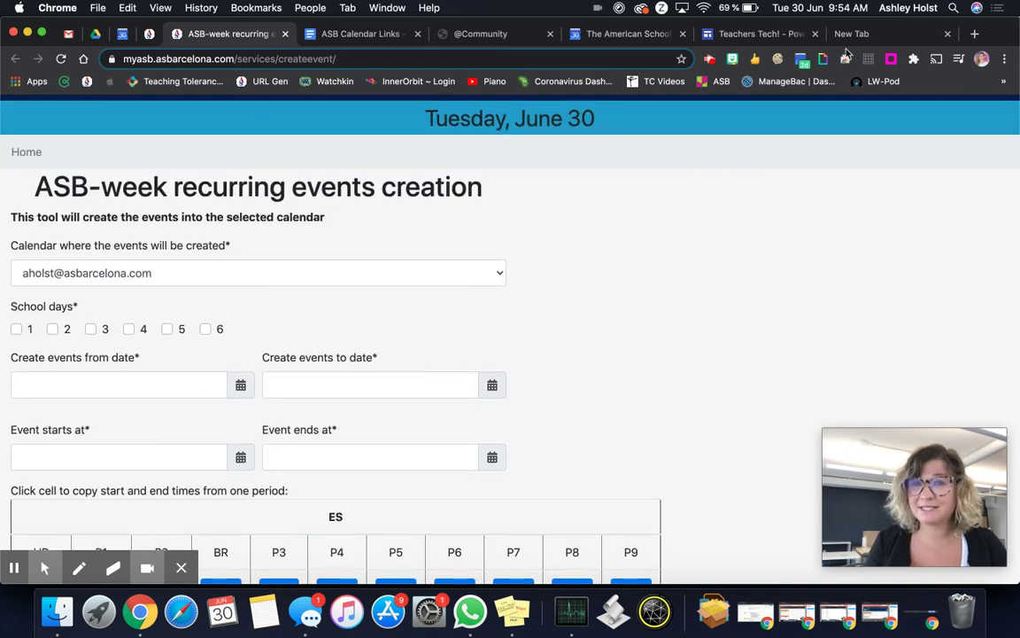
Switch to the Teachers Tech site and go to its PowerSchool-Teachers page.
{"action": "left_click", "coordinate": [700, 35]}
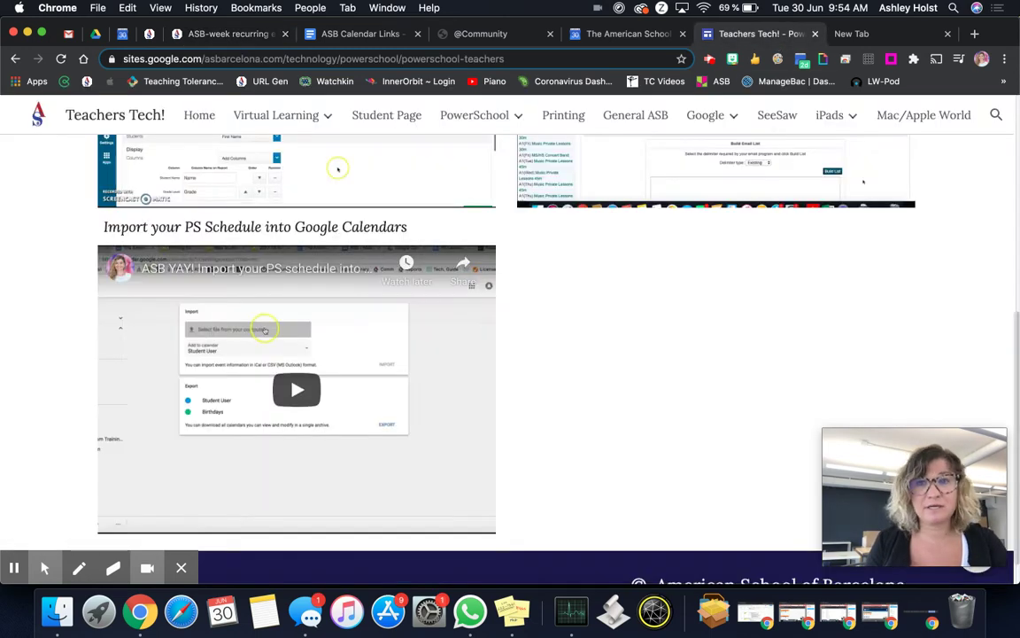
{"action": "mouse_move", "coordinate": [506, 114]}
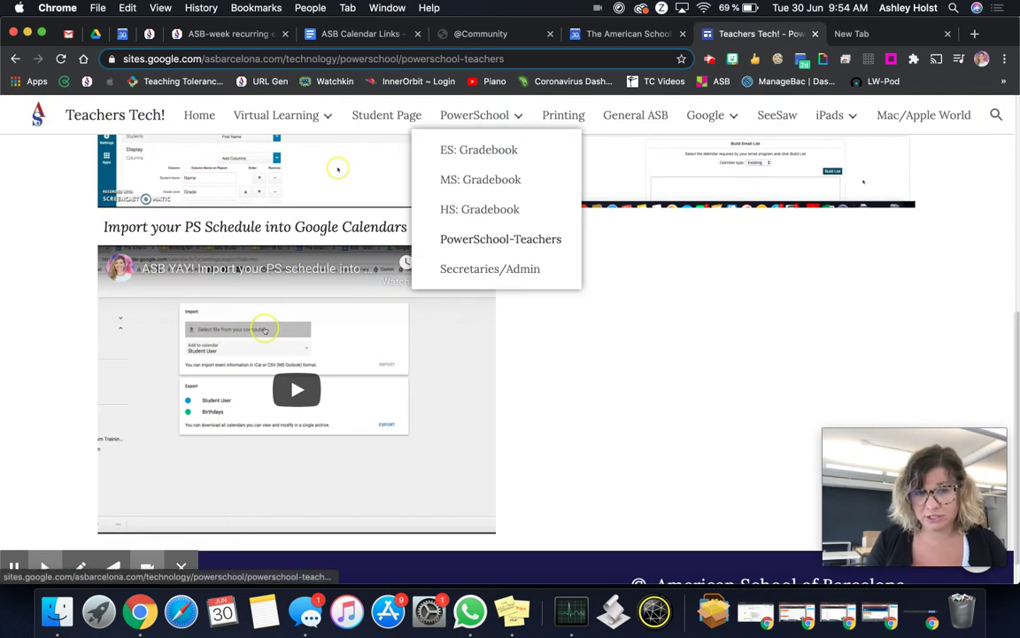
{"action": "left_click", "coordinate": [500, 239]}
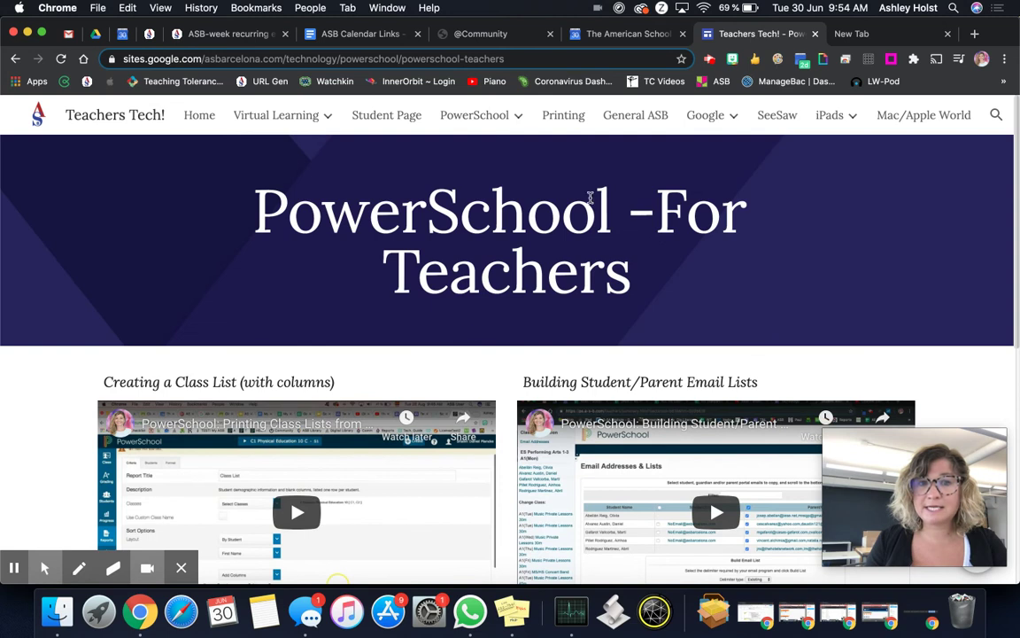
{"action": "mouse_move", "coordinate": [492, 116]}
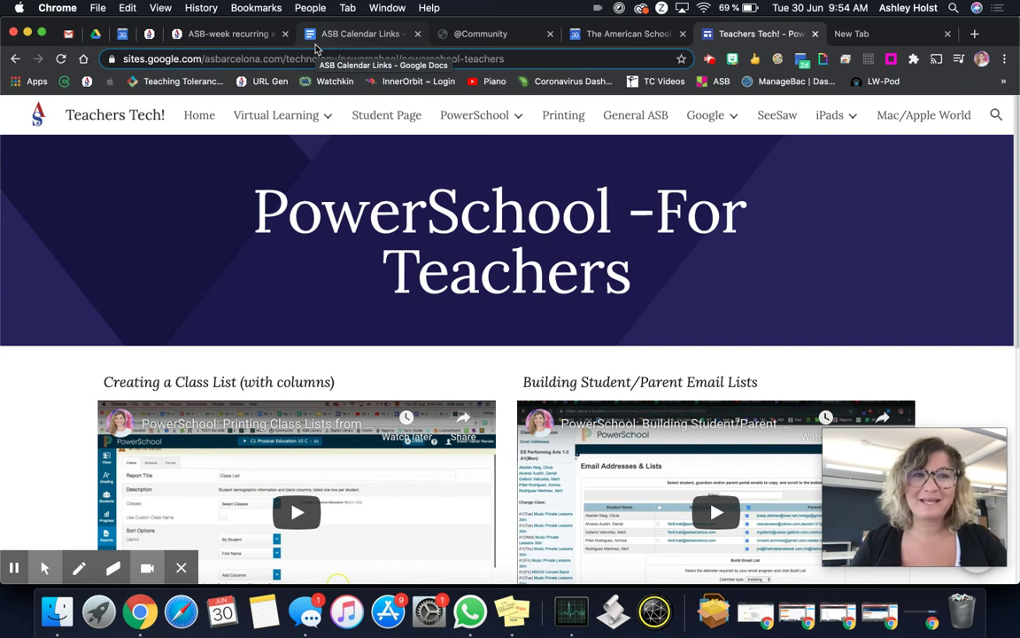
Back in Calendar, overlay a colleague's schedule on this week via Meet with… people search.
{"action": "left_click", "coordinate": [123, 33]}
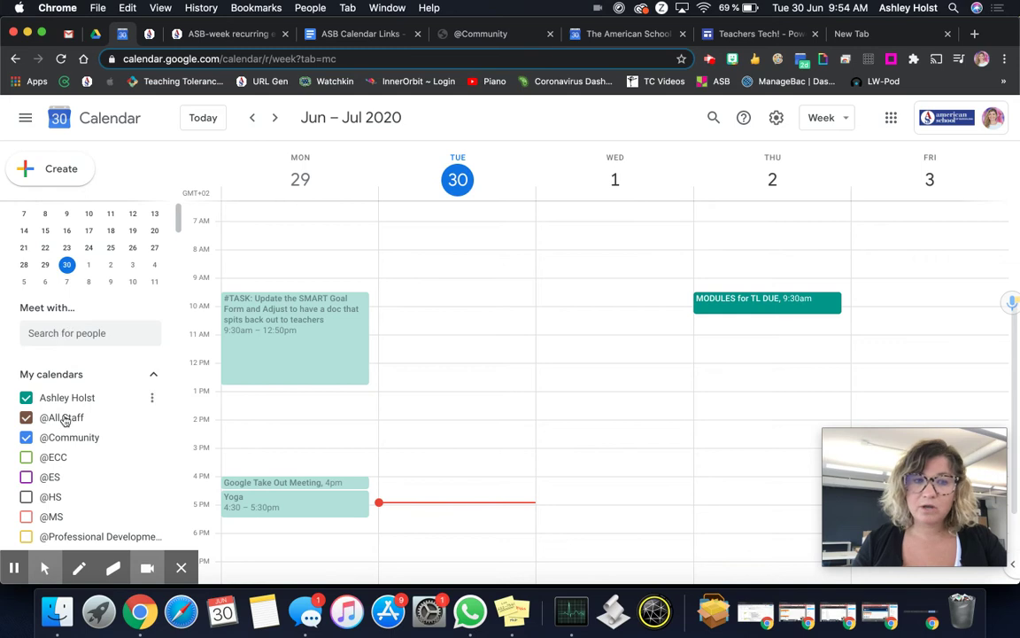
{"action": "scroll", "coordinate": [64, 422], "scroll_direction": "down", "scroll_amount": 1}
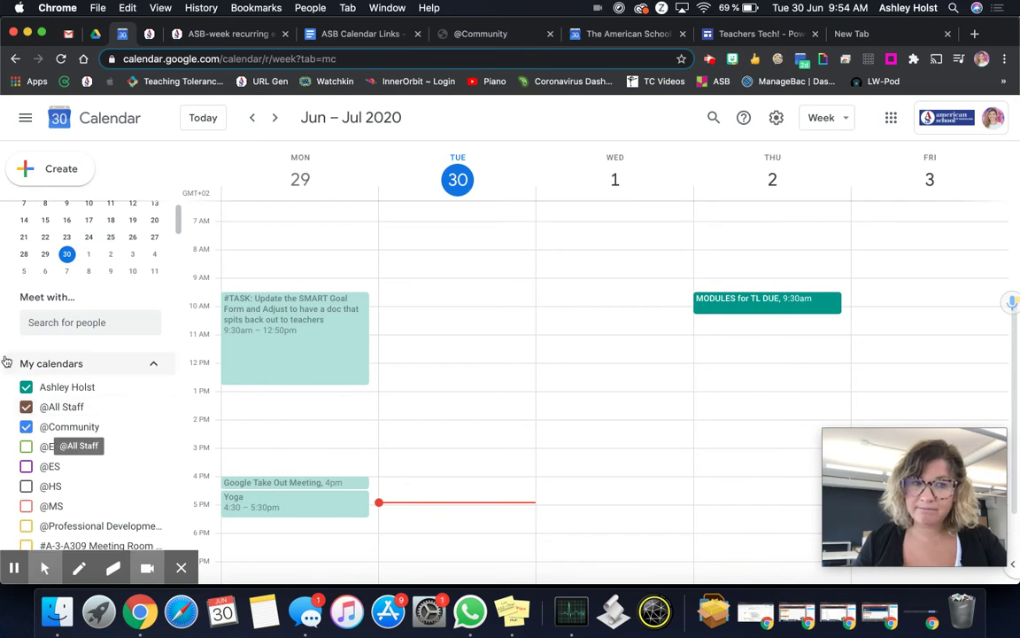
{"action": "left_click", "coordinate": [44, 324]}
{"action": "type", "text": "joh"}
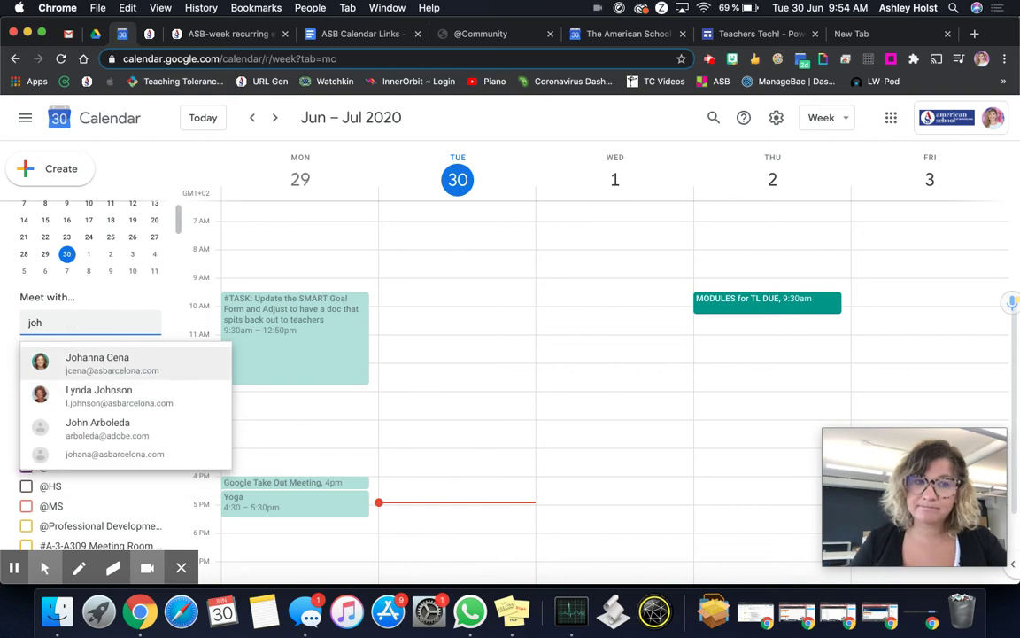
{"action": "left_click", "coordinate": [50, 358]}
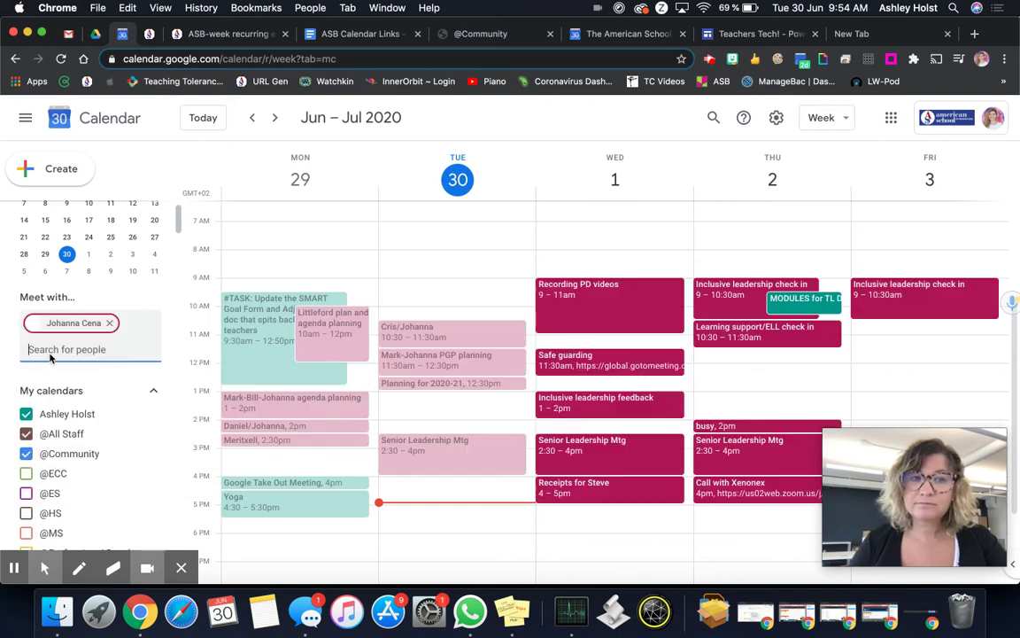
{"action": "mouse_move", "coordinate": [66, 322]}
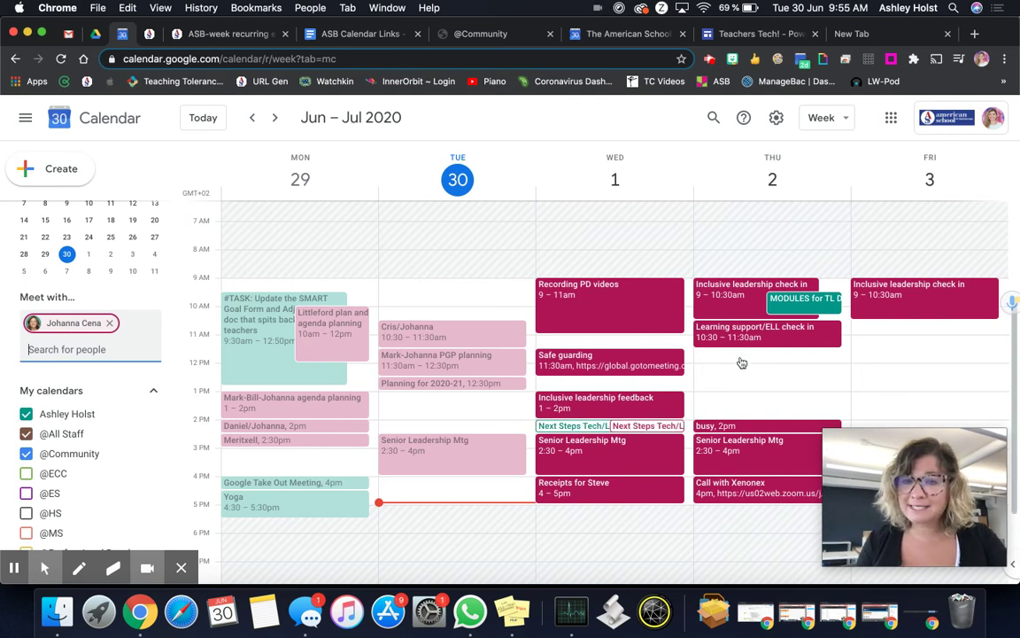
{"action": "key", "text": "Escape"}
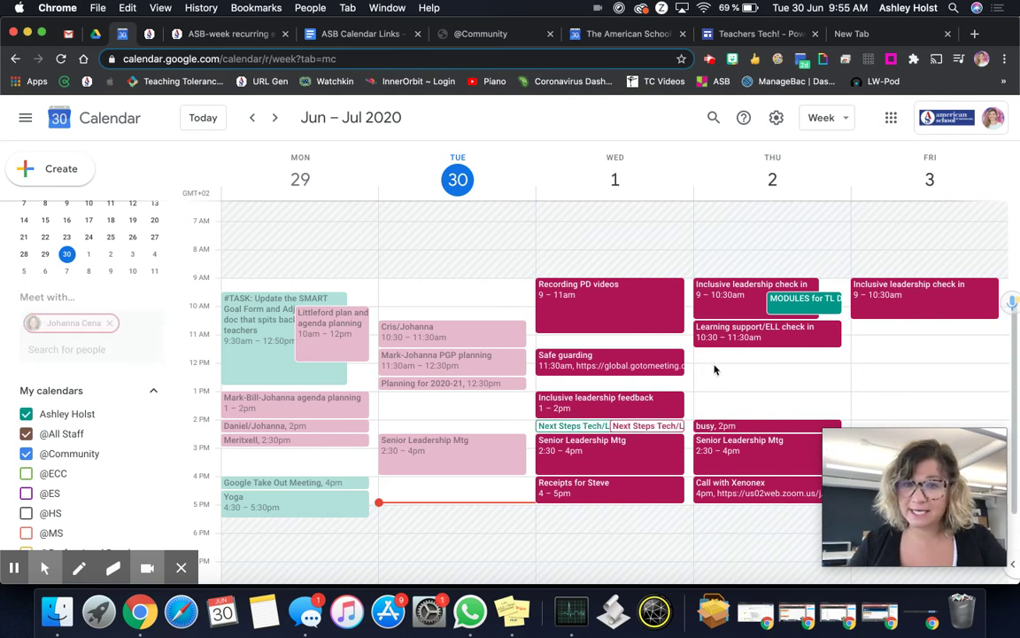
Create a Thursday July 2 event from 12:00pm to 12:40pm, with Google Meet added then removed.
{"action": "left_click", "coordinate": [714, 365]}
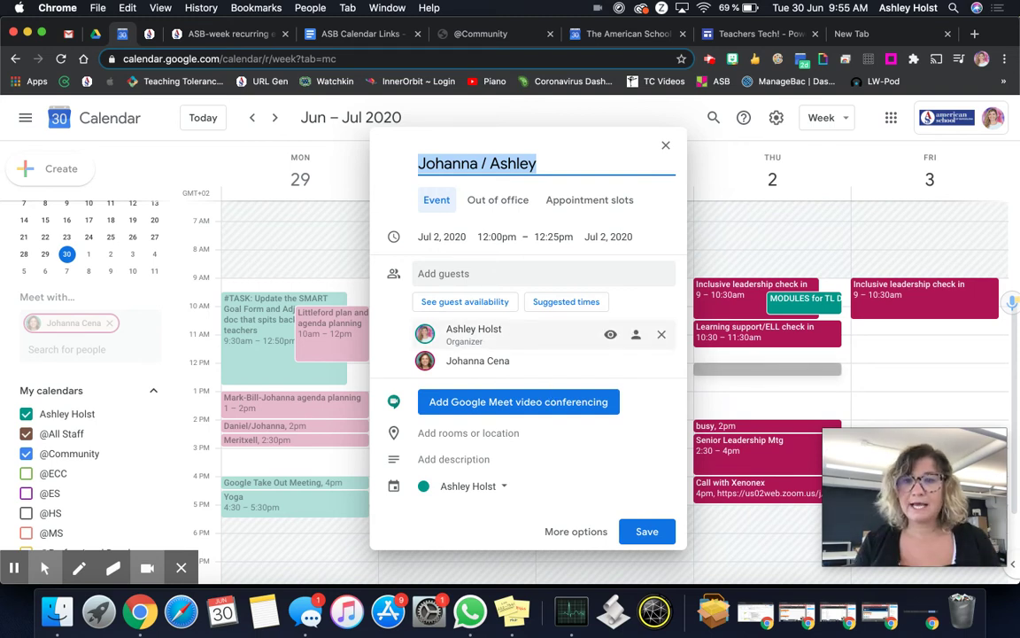
{"action": "left_click", "coordinate": [565, 238]}
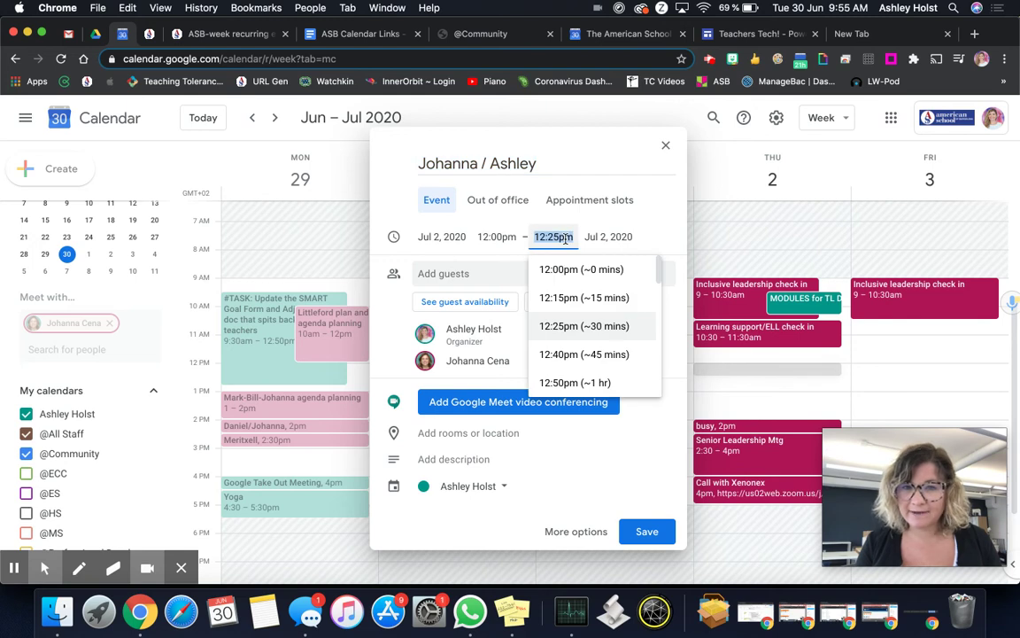
{"action": "left_click", "coordinate": [539, 355]}
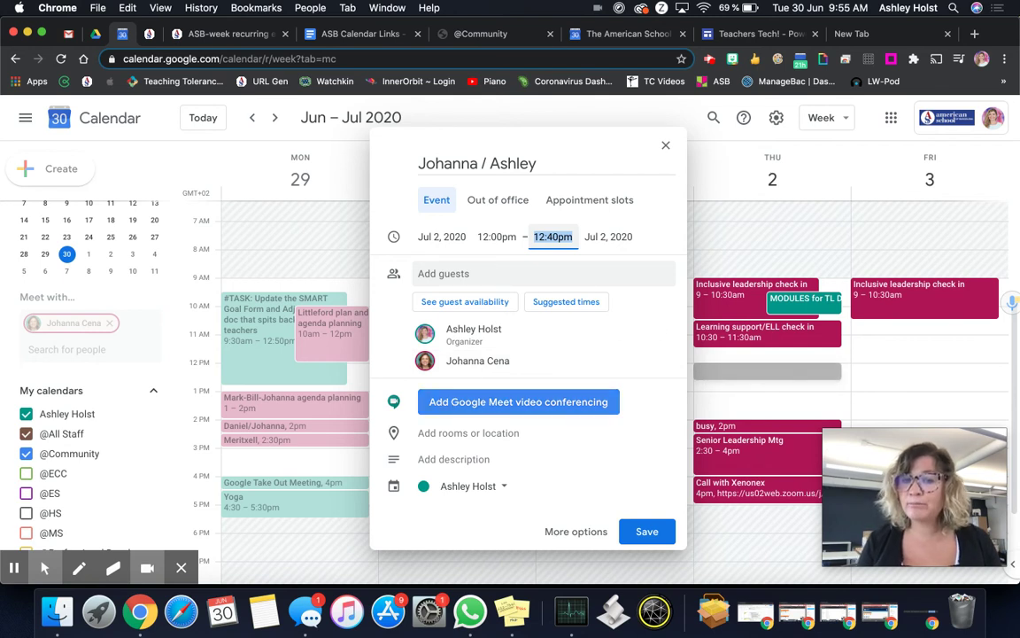
{"action": "left_click", "coordinate": [461, 401]}
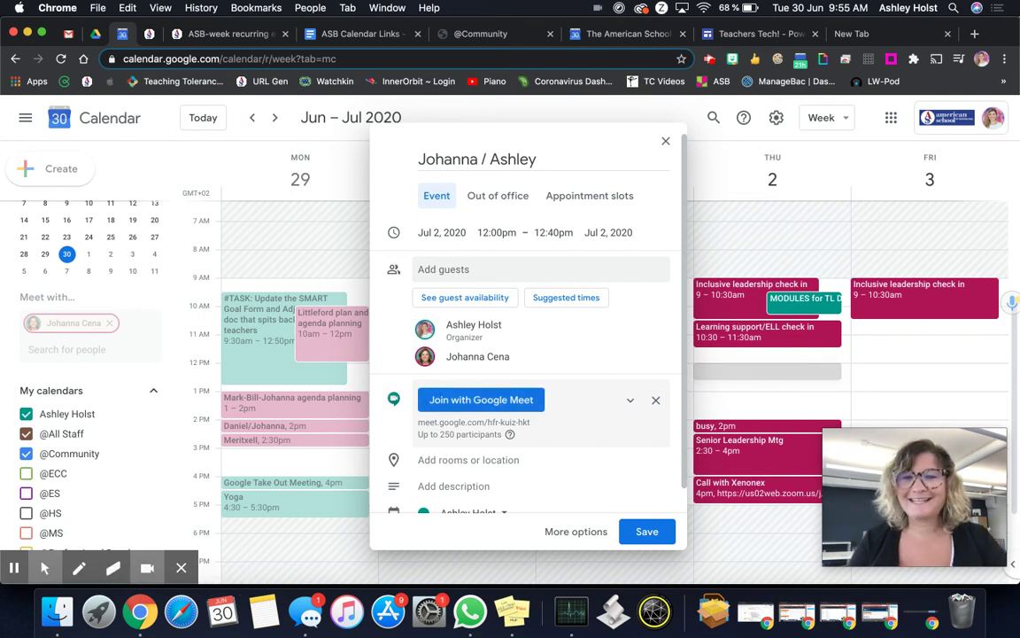
{"action": "left_click", "coordinate": [655, 400]}
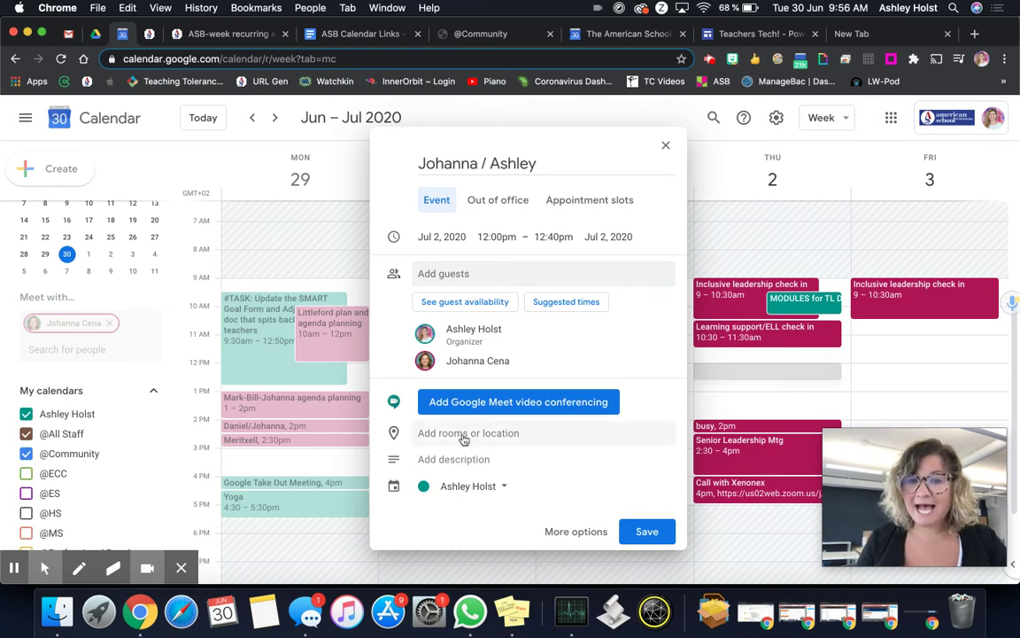
Open the room field and browse the list of bookable rooms and resources.
{"action": "left_click", "coordinate": [460, 434]}
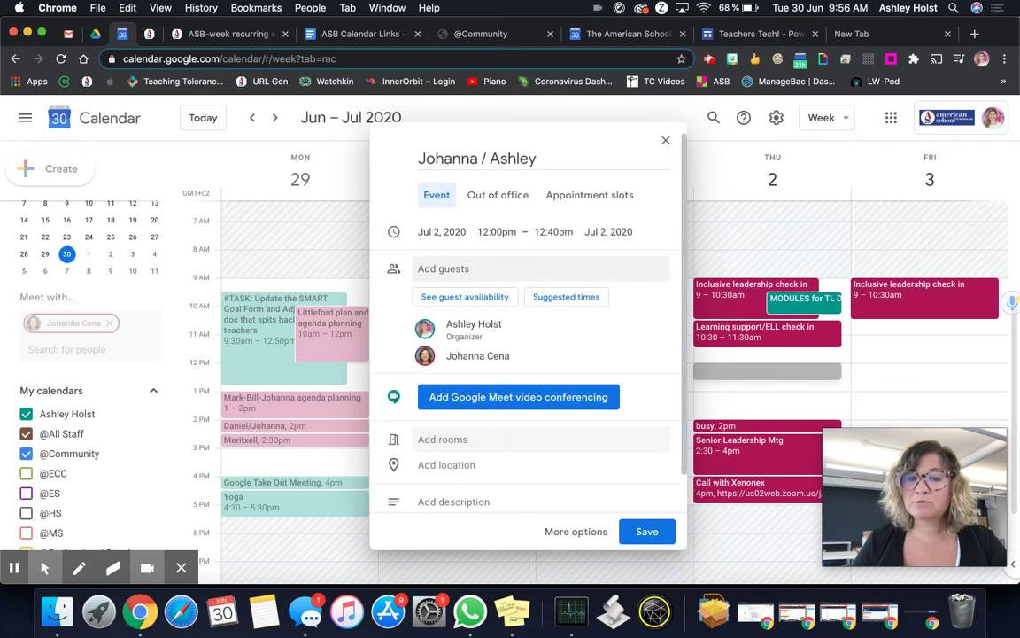
{"action": "left_click", "coordinate": [438, 440]}
{"action": "scroll", "coordinate": [478, 381], "scroll_direction": "down", "scroll_amount": 1}
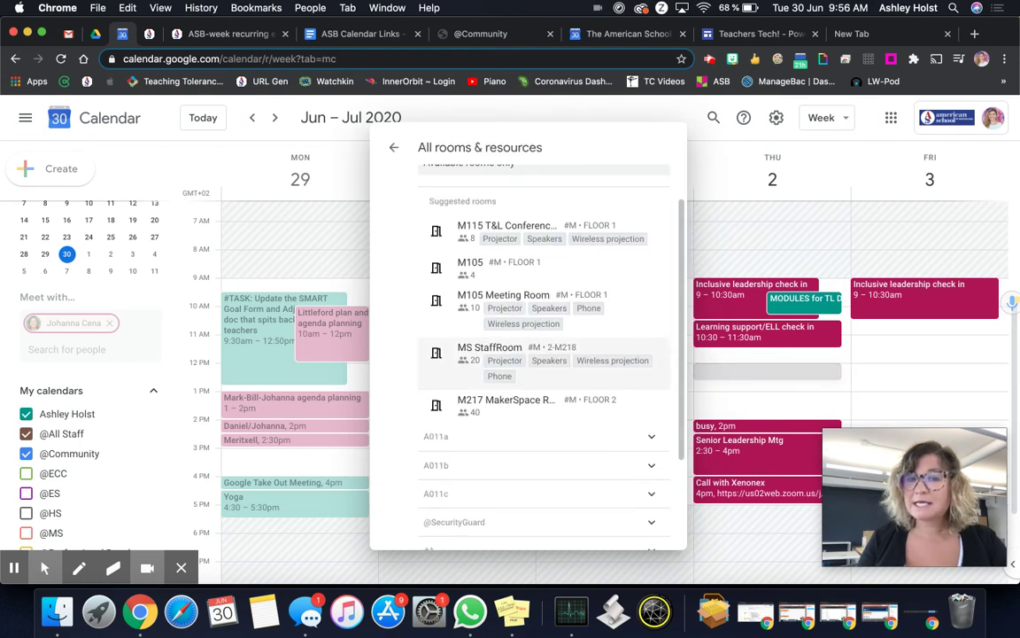
{"action": "mouse_move", "coordinate": [489, 354]}
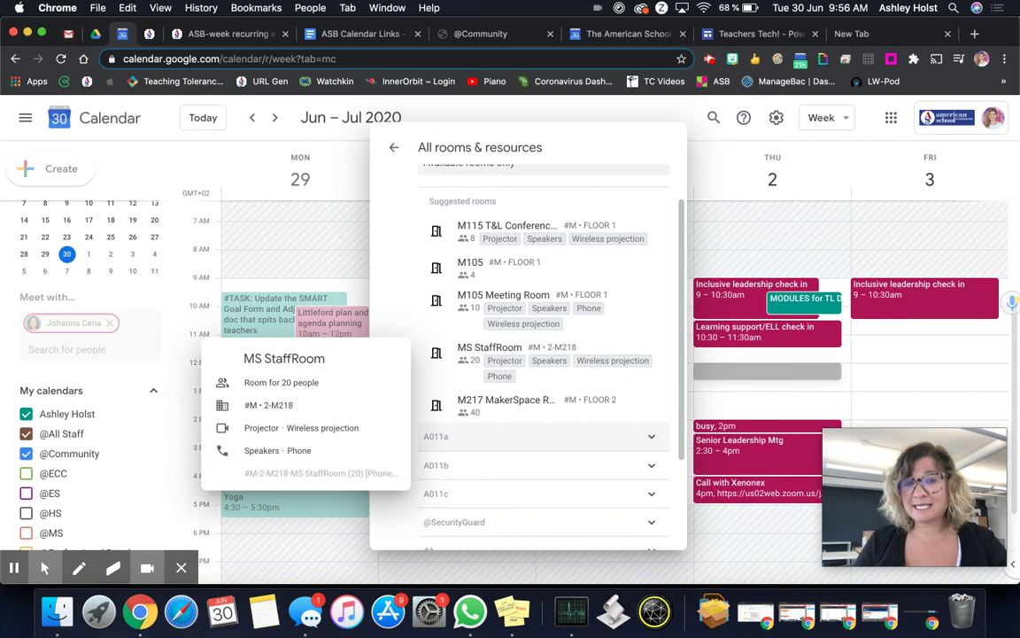
{"action": "mouse_move", "coordinate": [502, 305]}
{"action": "mouse_move", "coordinate": [461, 232]}
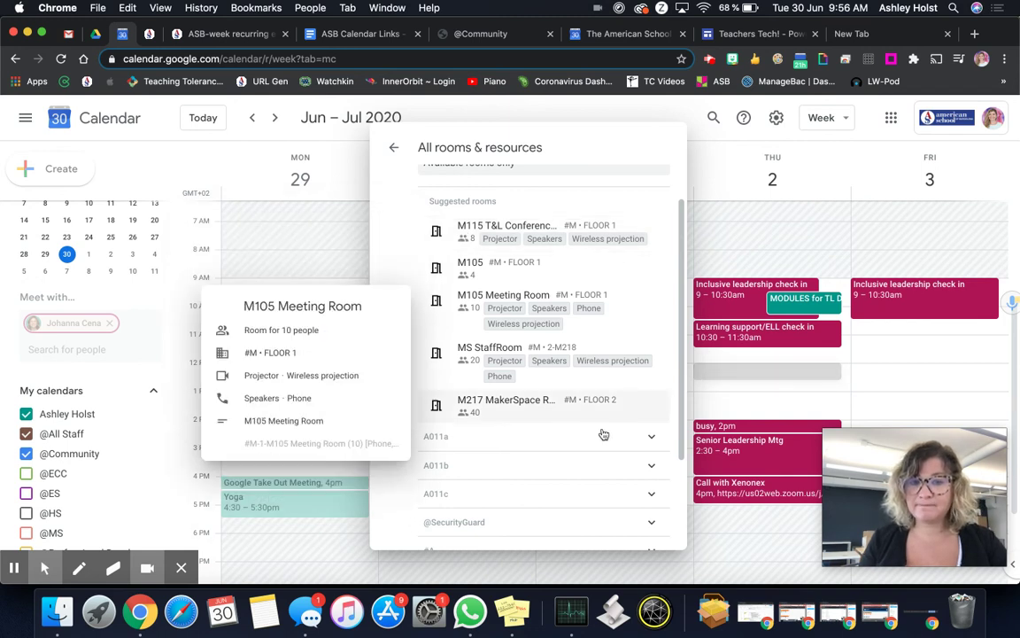
{"action": "scroll", "coordinate": [603, 434], "scroll_direction": "down", "scroll_amount": 3}
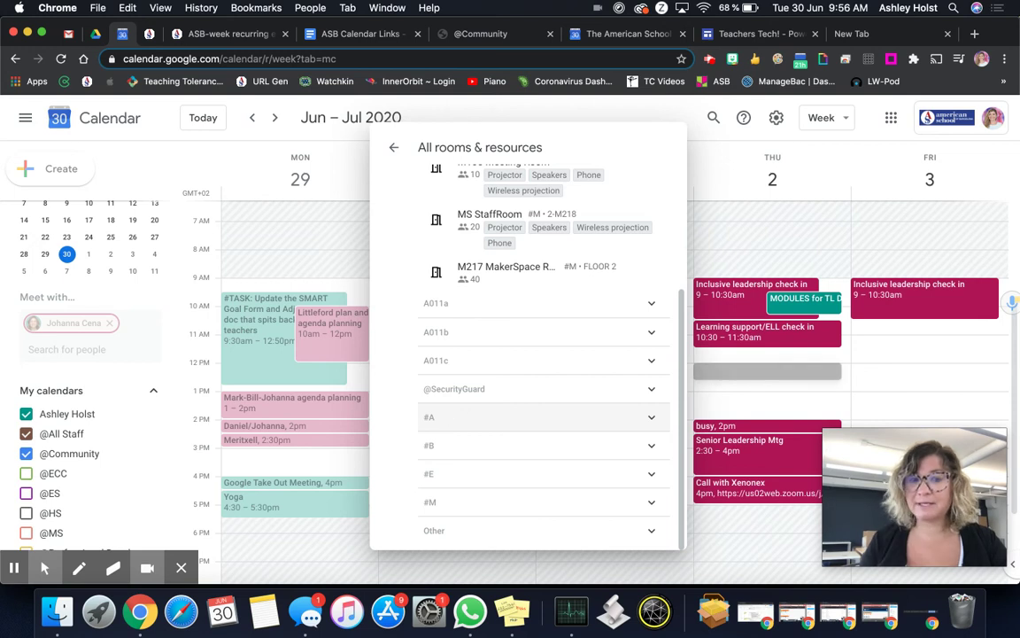
Expand the #B and Other groups and book the #M-1-M115 T&L Conference Room (8).
{"action": "left_click", "coordinate": [653, 451]}
{"action": "scroll", "coordinate": [610, 375], "scroll_direction": "down", "scroll_amount": 1}
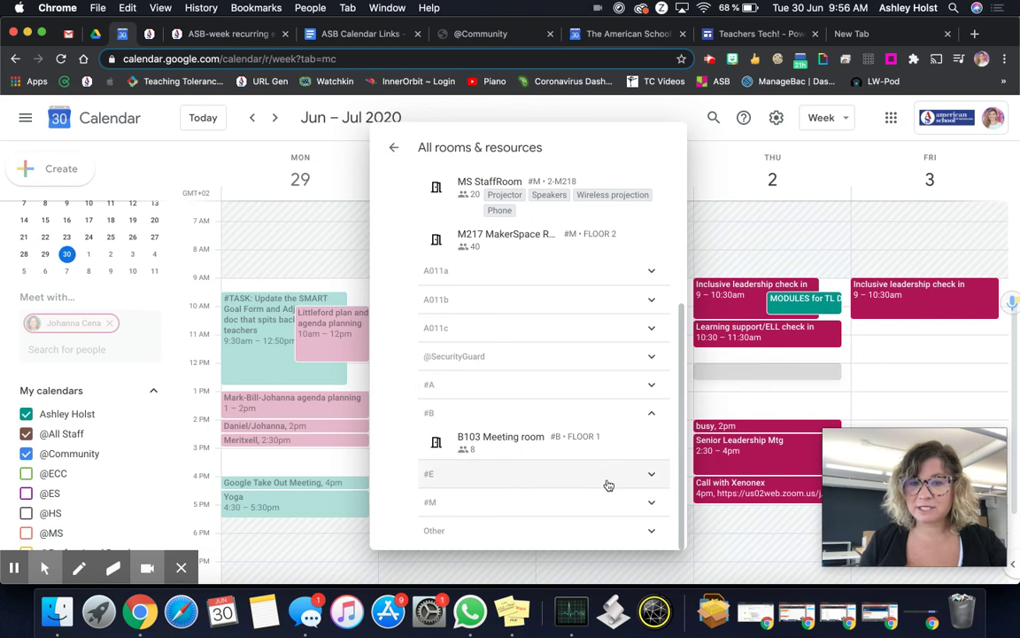
{"action": "left_click", "coordinate": [649, 531]}
{"action": "scroll", "coordinate": [615, 389], "scroll_direction": "down", "scroll_amount": 4}
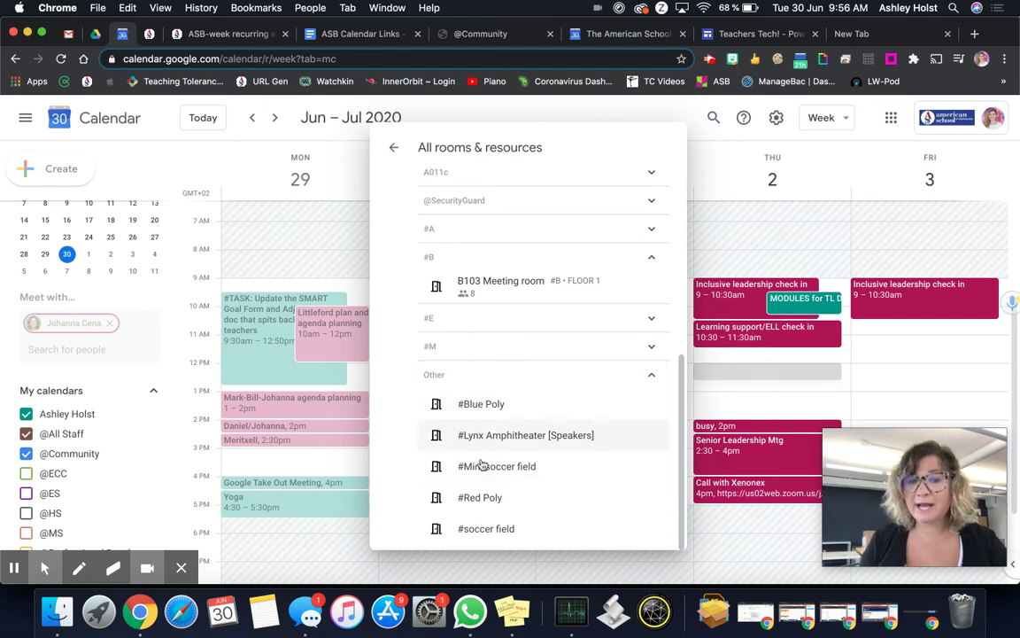
{"action": "scroll", "coordinate": [501, 483], "scroll_direction": "up", "scroll_amount": 10}
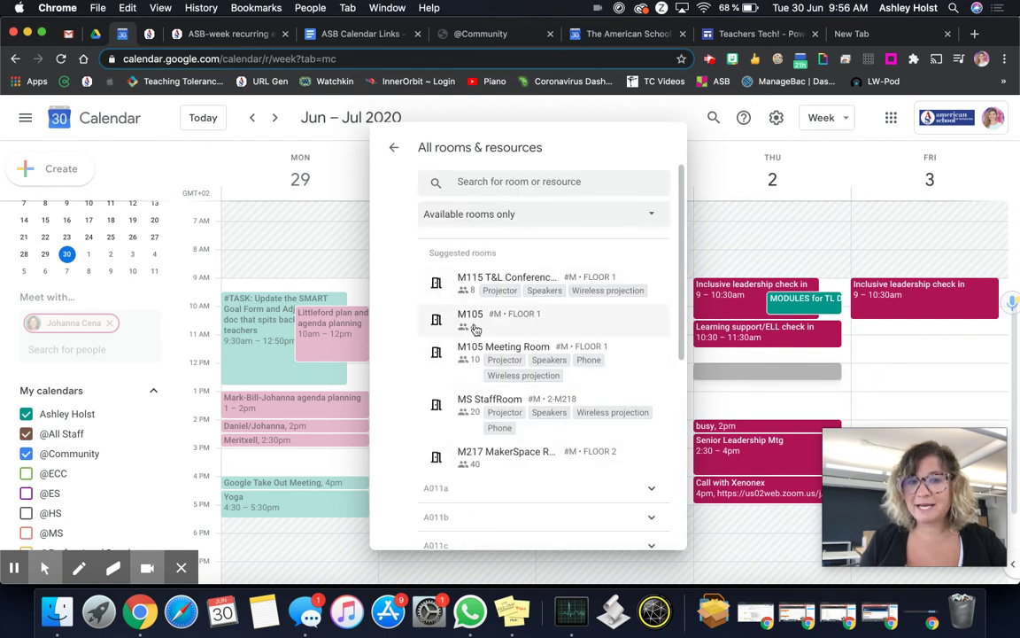
{"action": "mouse_move", "coordinate": [476, 282]}
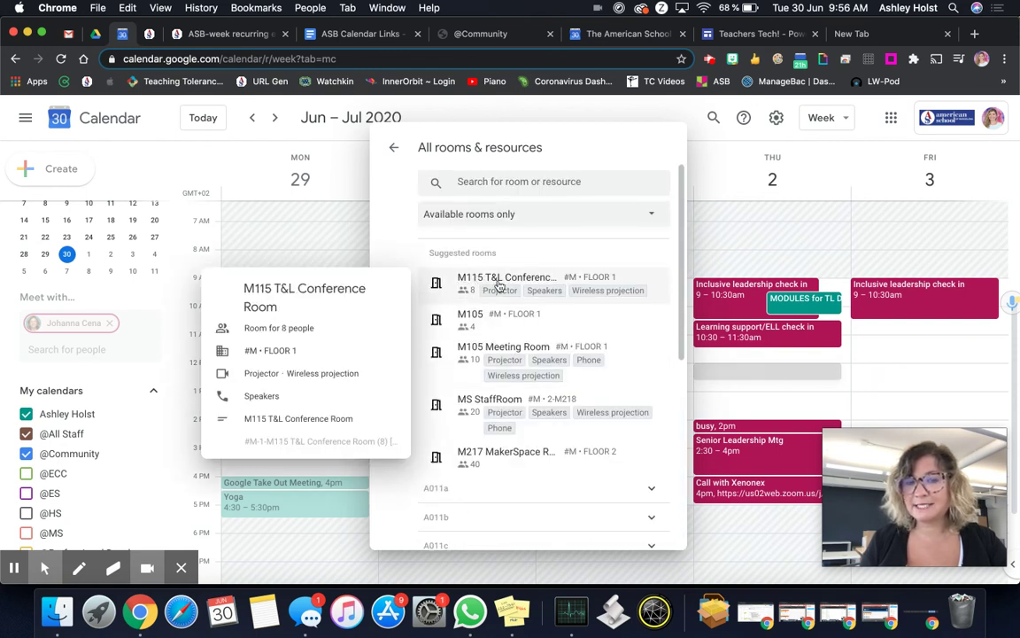
{"action": "left_click", "coordinate": [496, 283]}
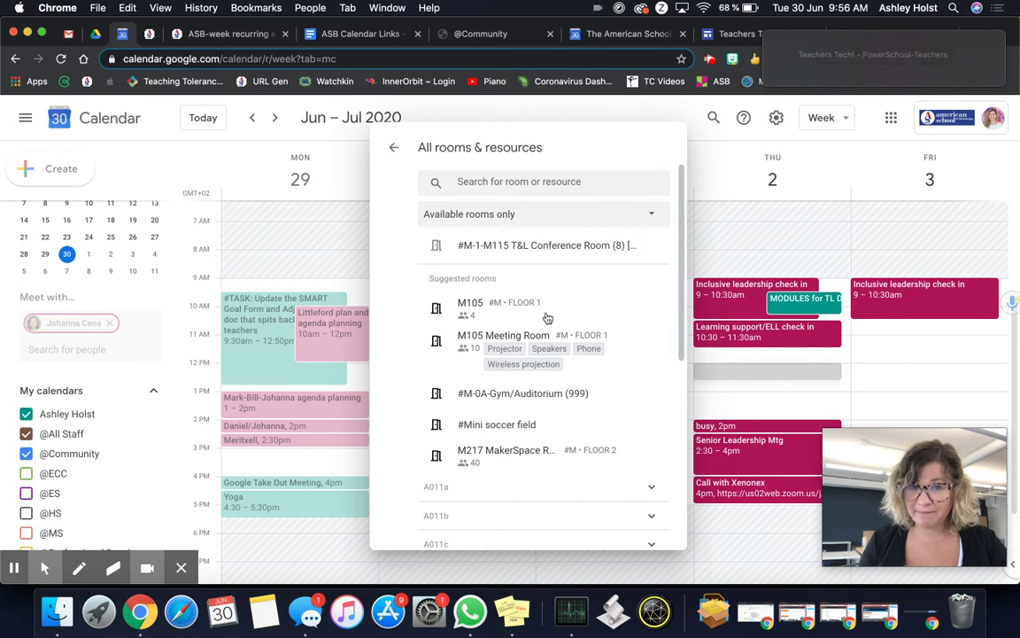
{"action": "left_click", "coordinate": [393, 151]}
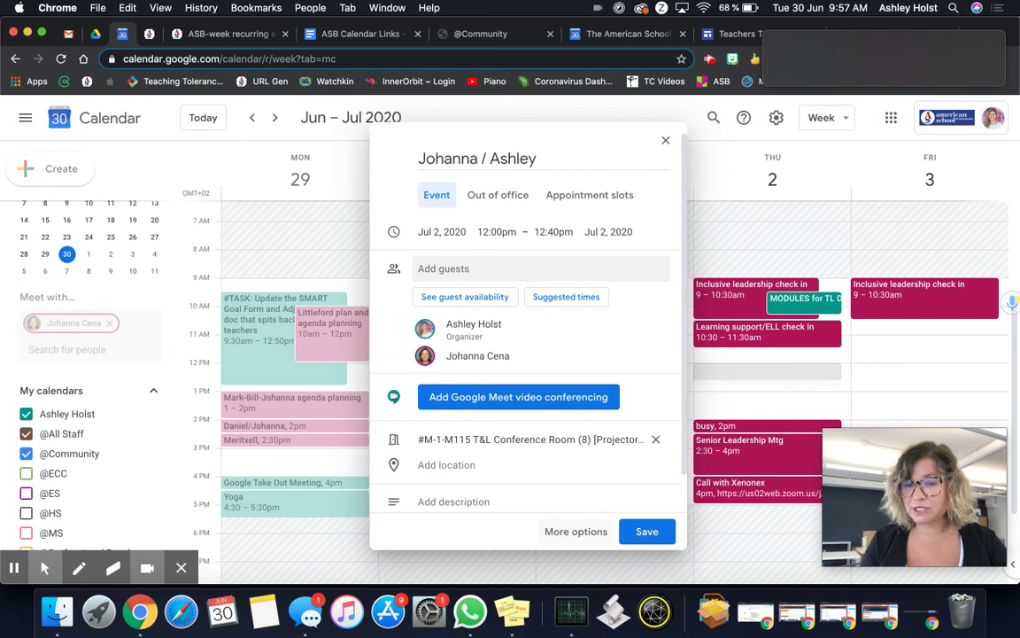
Open the event in the full editor and view the suggested rooms like M105 and M217 MakerSpace.
{"action": "left_click", "coordinate": [573, 531]}
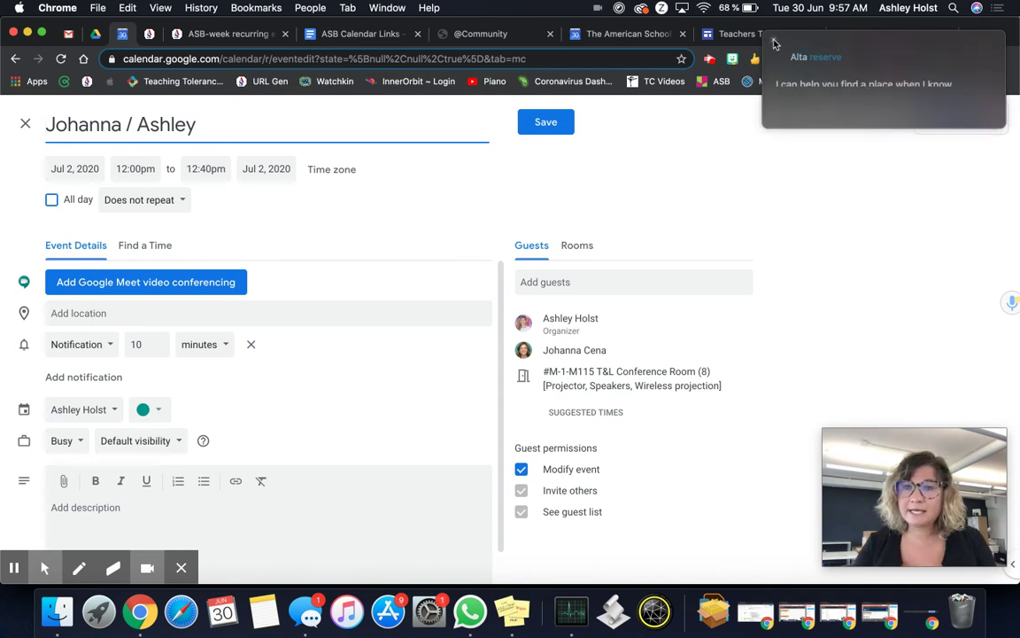
{"action": "left_click", "coordinate": [584, 253]}
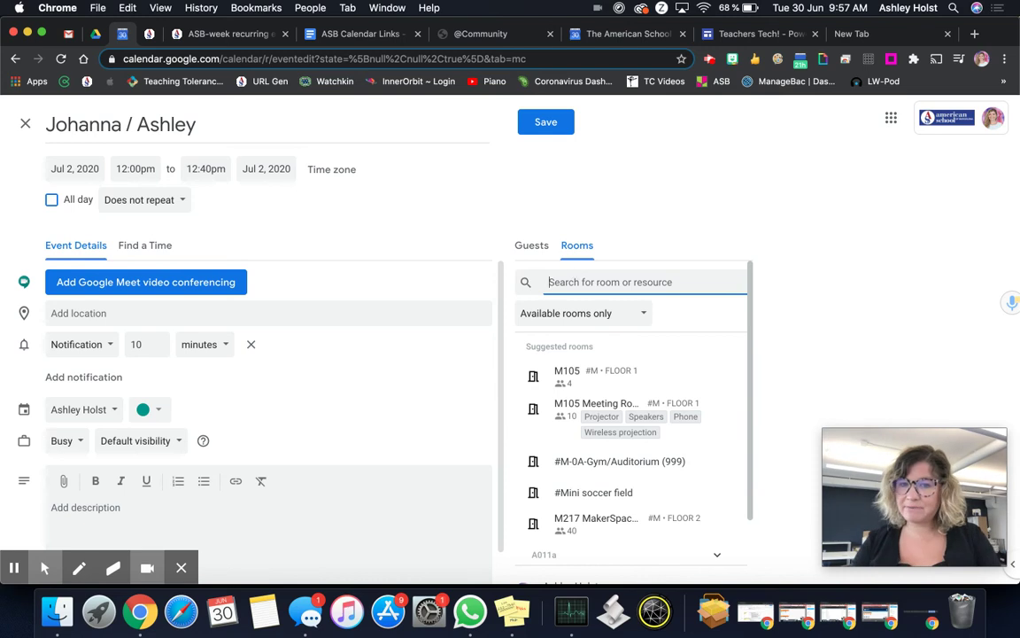
Return to Guests, enter 'My Office' as the location, then delete it so none remains.
{"action": "left_click", "coordinate": [531, 245]}
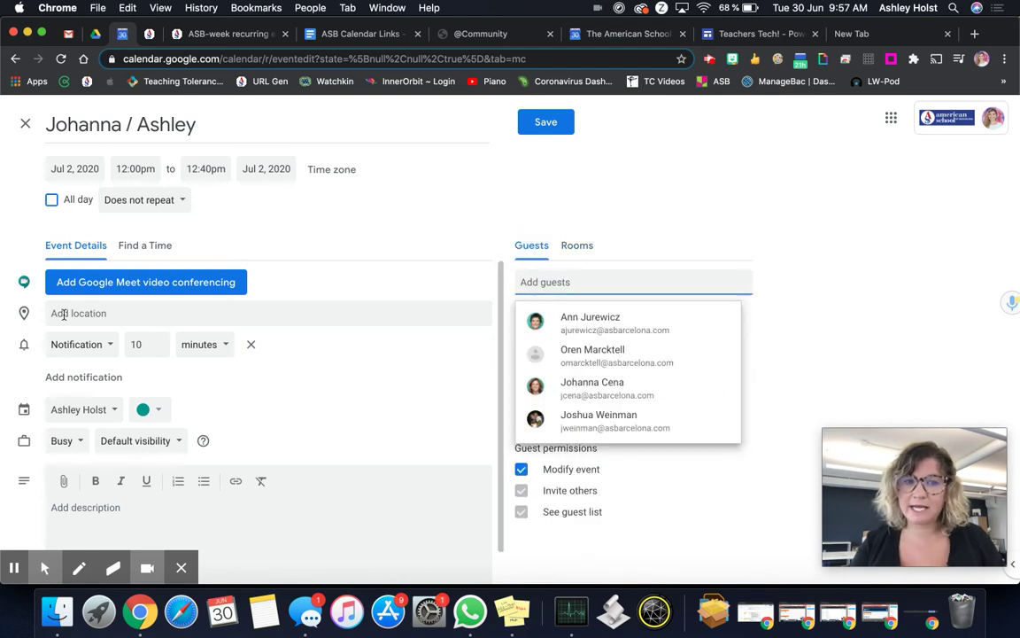
{"action": "left_click", "coordinate": [64, 314]}
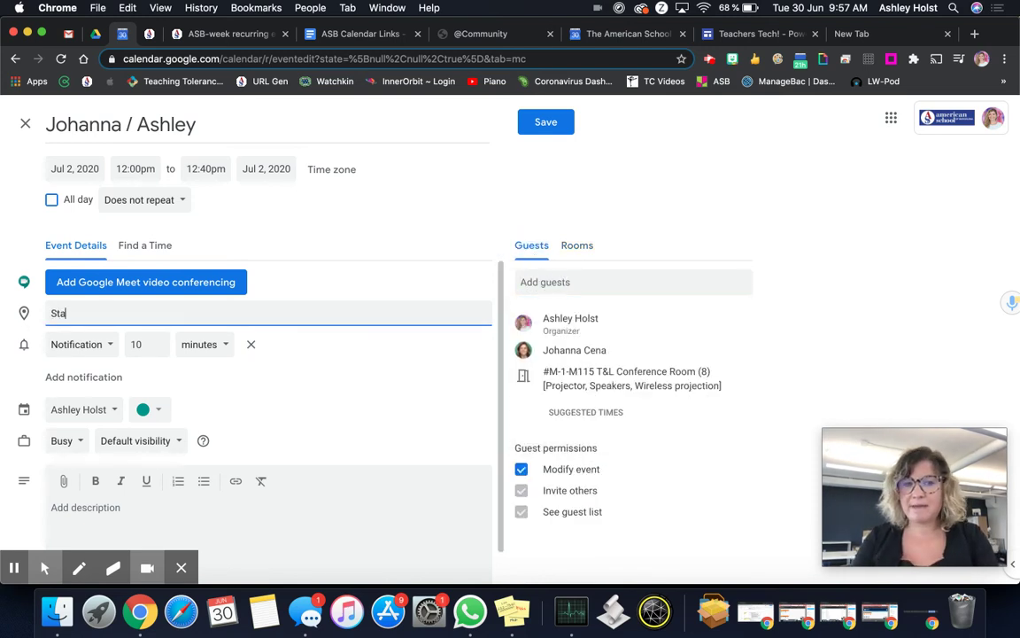
{"action": "type", "text": "Star"}
{"action": "key", "text": "BackSpace"}
{"action": "key", "text": "BackSpace"}
{"action": "key", "text": "BackSpace"}
{"action": "key", "text": "BackSpace"}
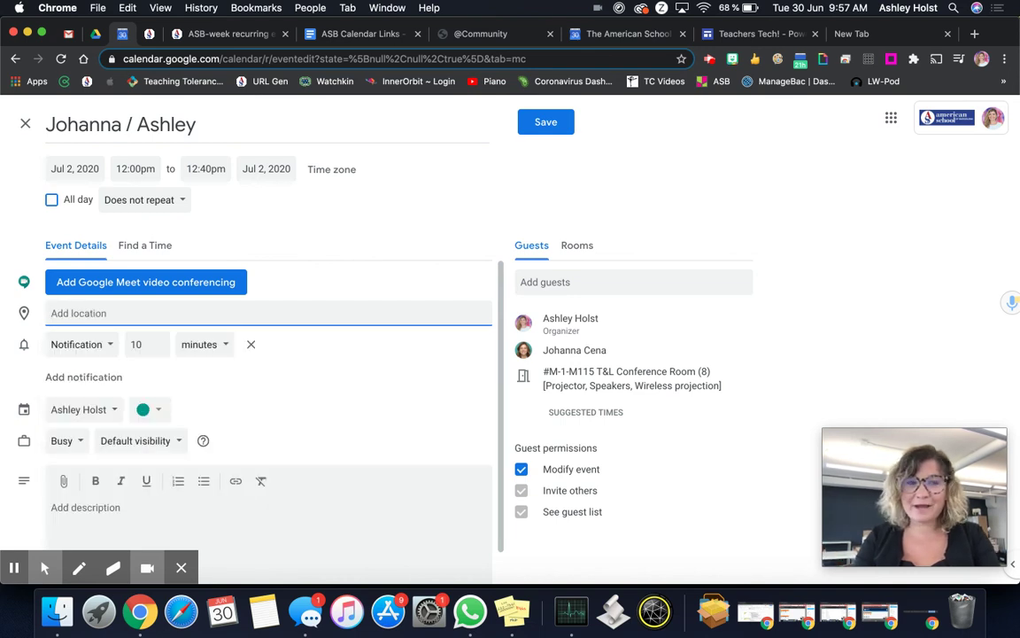
{"action": "type", "text": "My Offic"}
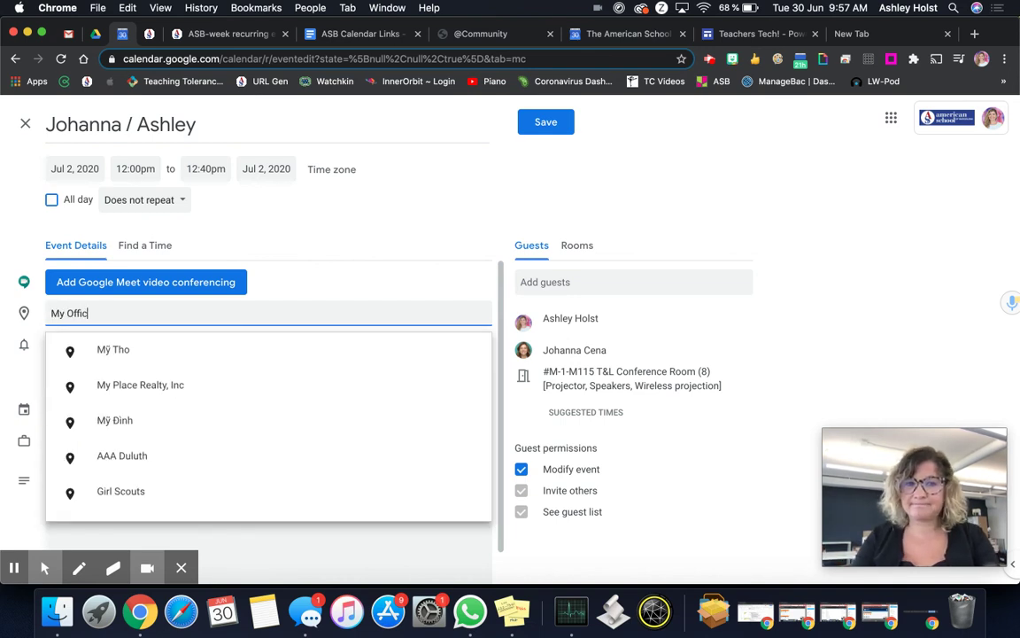
{"action": "type", "text": "e"}
{"action": "key", "text": "Return"}
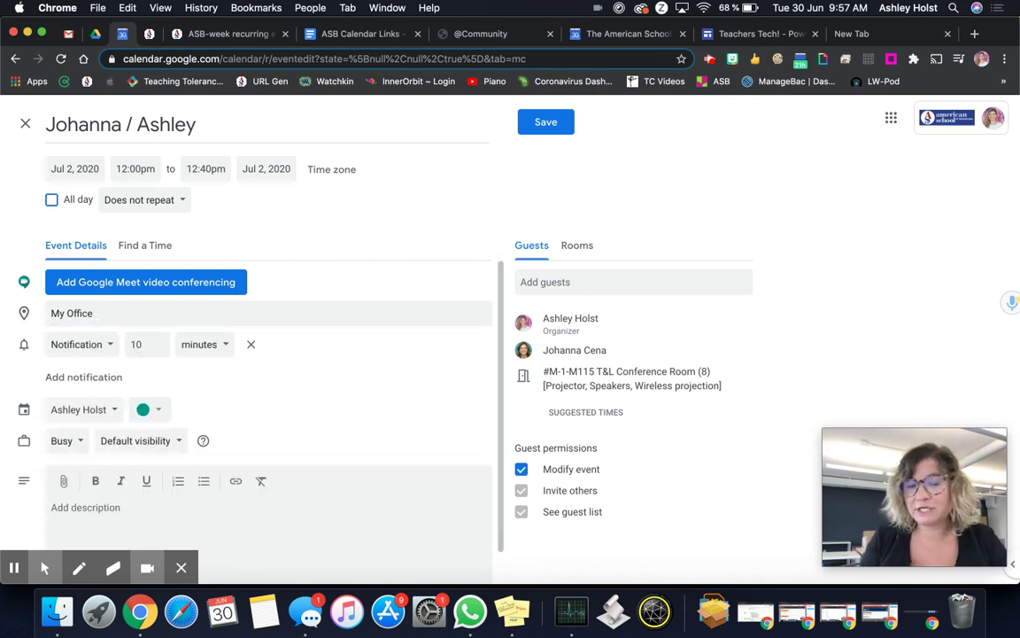
{"action": "left_click", "coordinate": [97, 316]}
{"action": "key", "text": "BackSpace"}
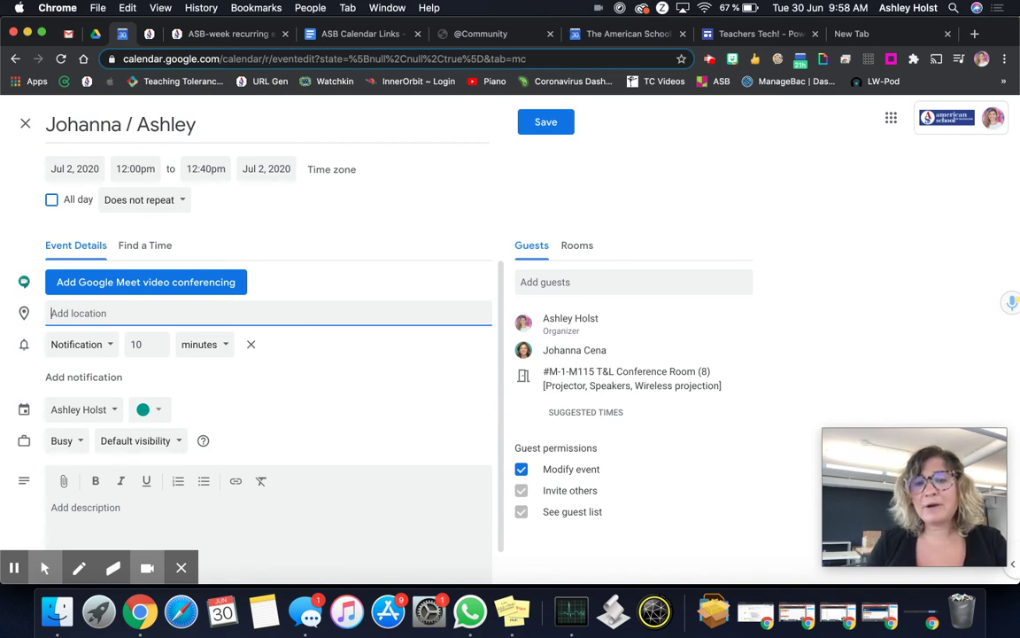
Write the description 'I want to meet with you to talk about:' with bullets Shared Drive and Your Schedule.
{"action": "left_click", "coordinate": [169, 513]}
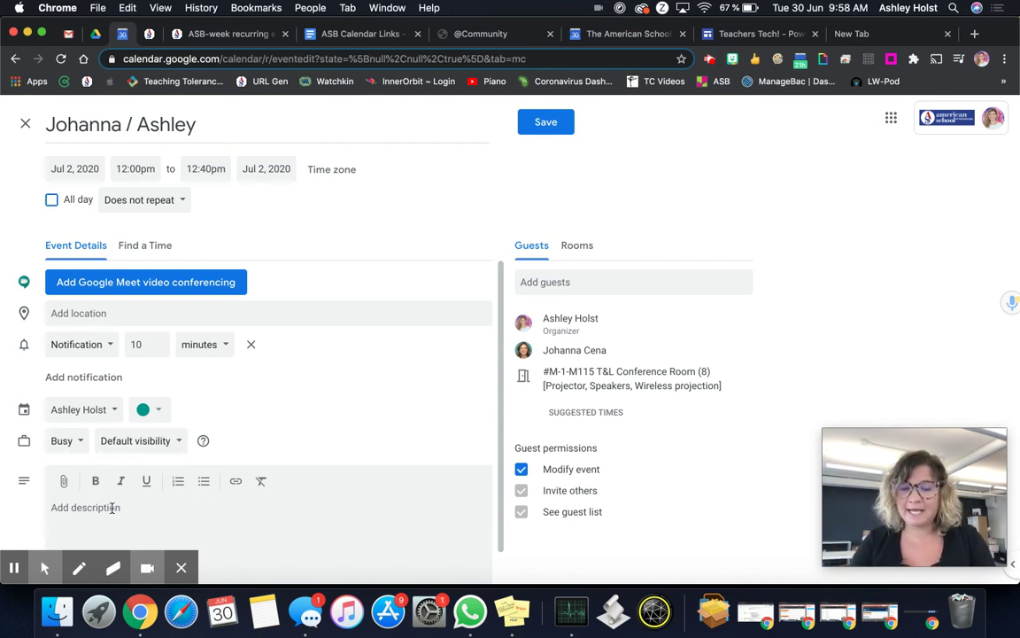
{"action": "type", "text": "I want to meet "}
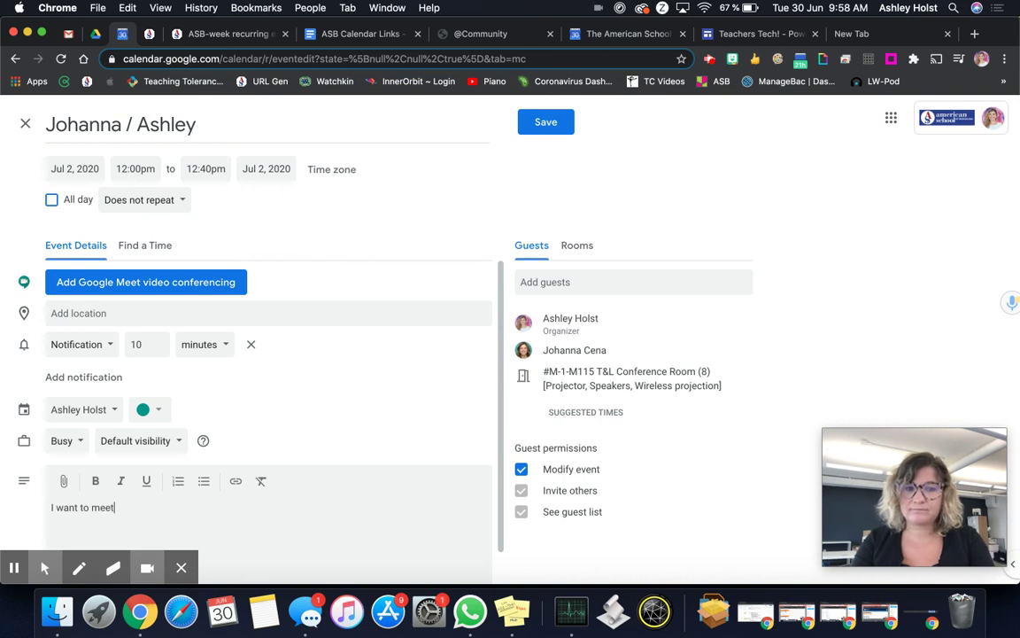
{"action": "type", "text": "with you to talk about"}
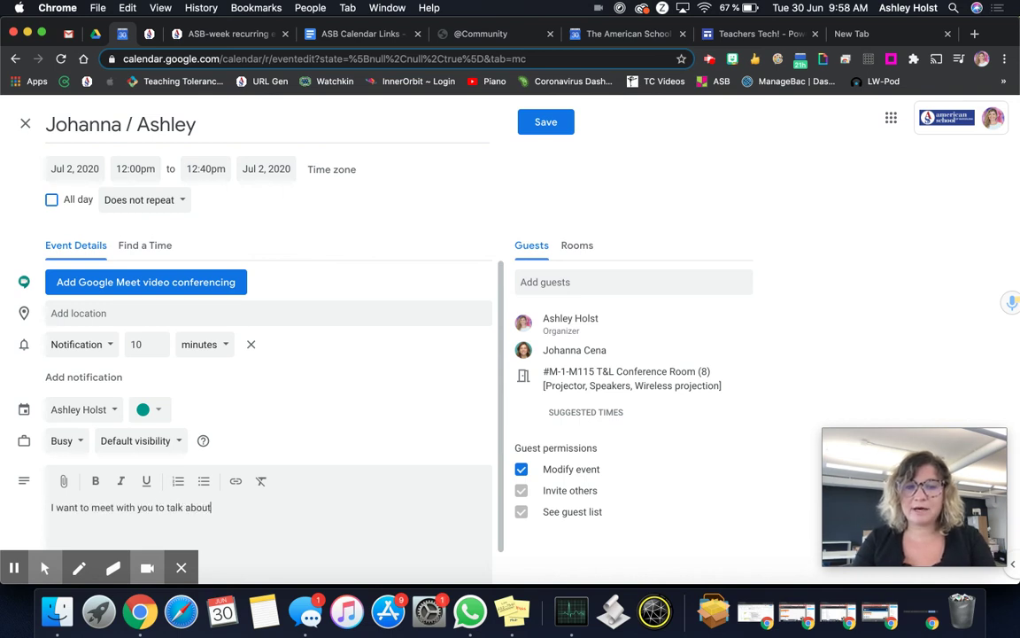
{"action": "type", "text": ":"}
{"action": "key", "text": "Return"}
{"action": "left_click", "coordinate": [205, 481]}
{"action": "type", "text": "Shared Drive"}
{"action": "key", "text": "Return"}
{"action": "type", "text": "Your Schedule"}
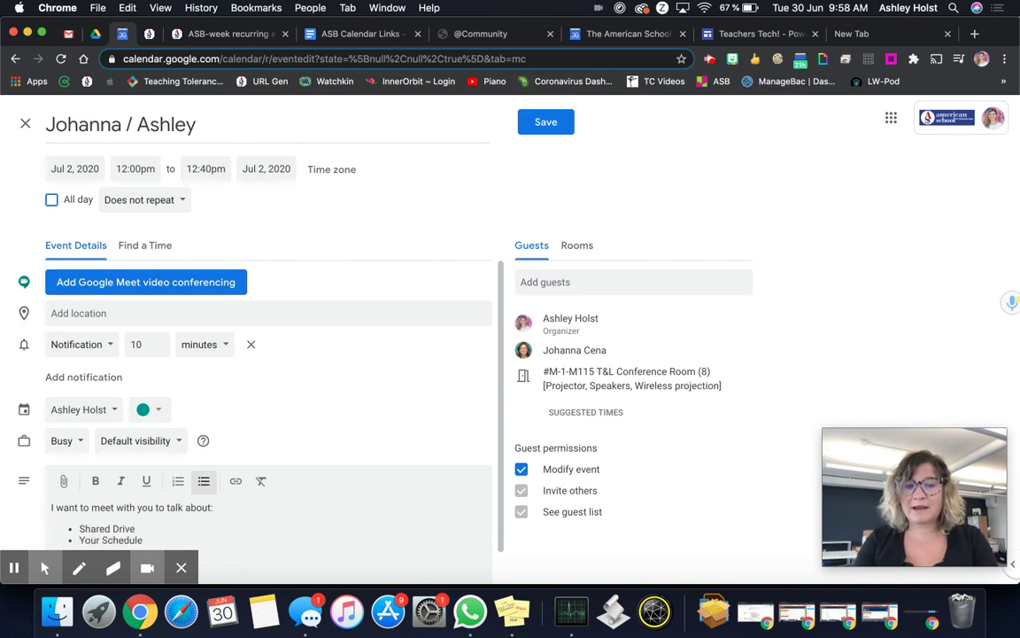
{"action": "key", "text": "Return"}
{"action": "key", "text": "Return"}
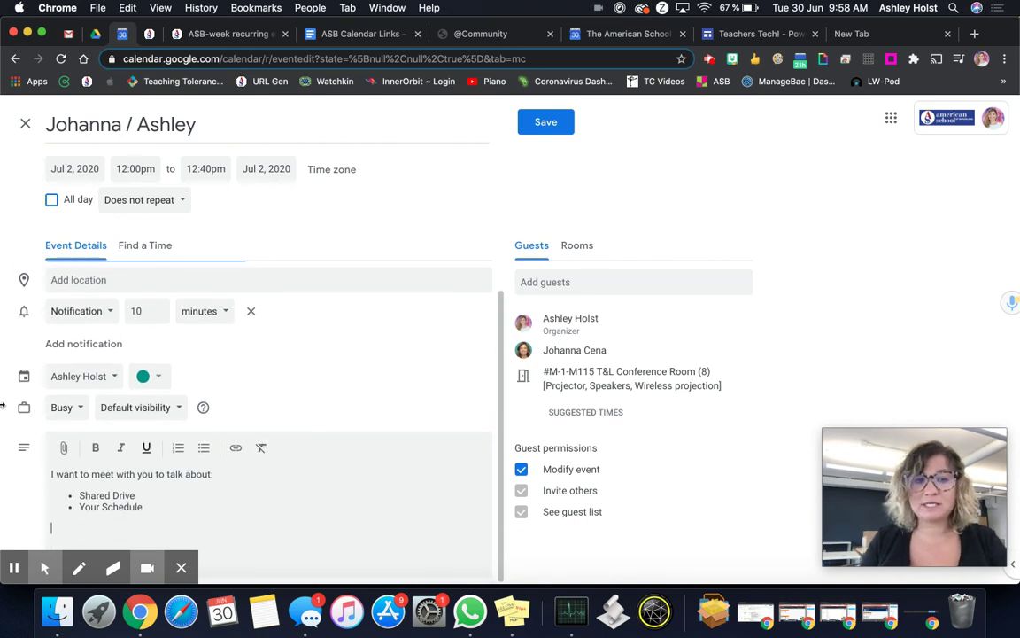
Attach the ASB Technology updates presentation from Drive's Recent files to the event.
{"action": "left_click", "coordinate": [63, 448]}
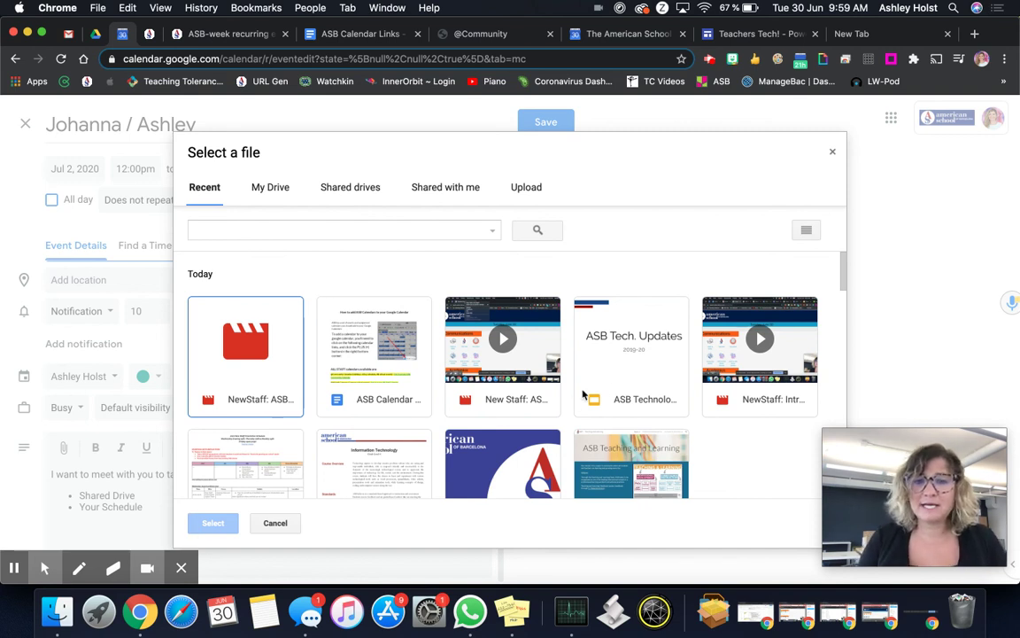
{"action": "left_click", "coordinate": [620, 385]}
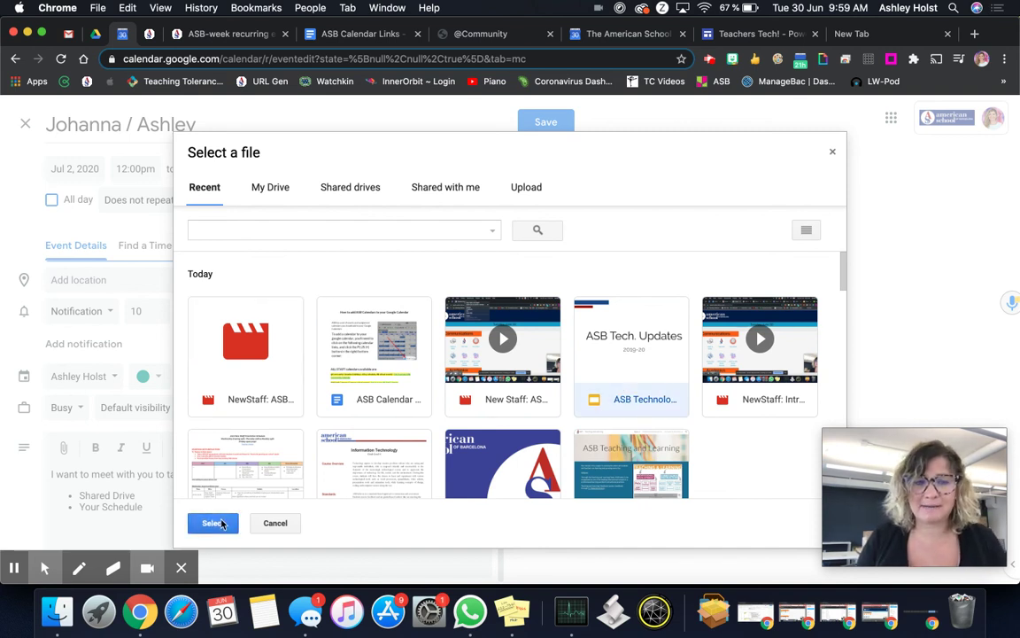
{"action": "left_click", "coordinate": [215, 524]}
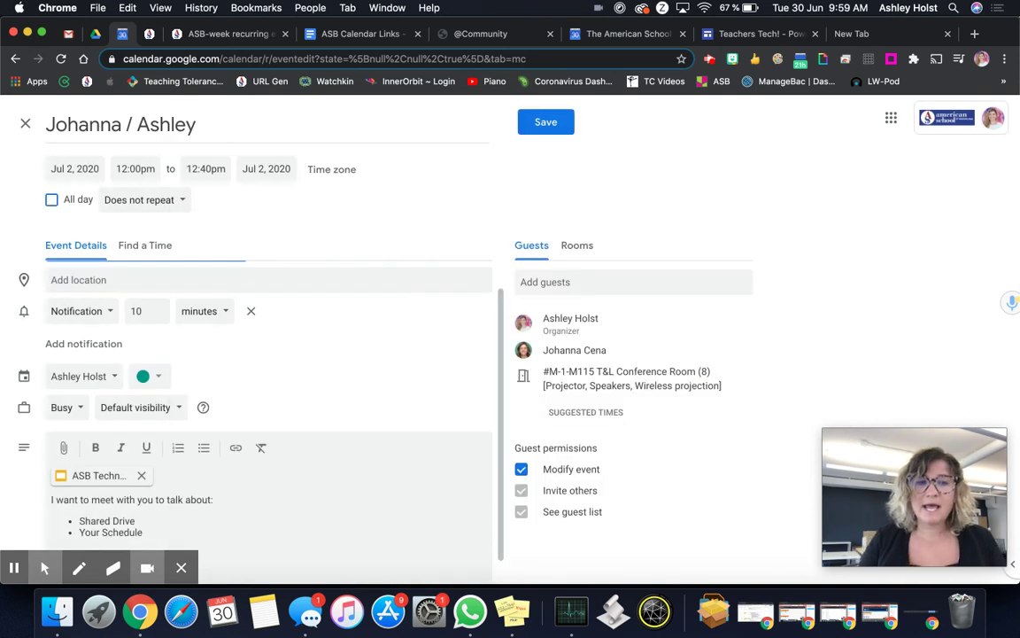
Rename the event to 'Tech. Updates'.
{"action": "double_click", "coordinate": [142, 131]}
{"action": "key", "text": "super+a"}
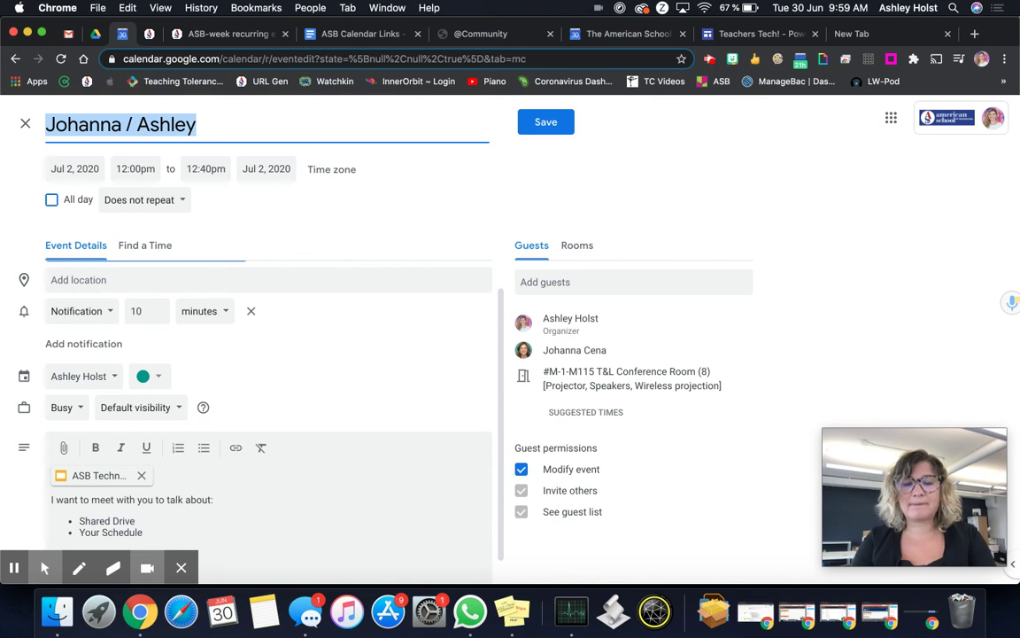
{"action": "type", "text": "Tech. Updates"}
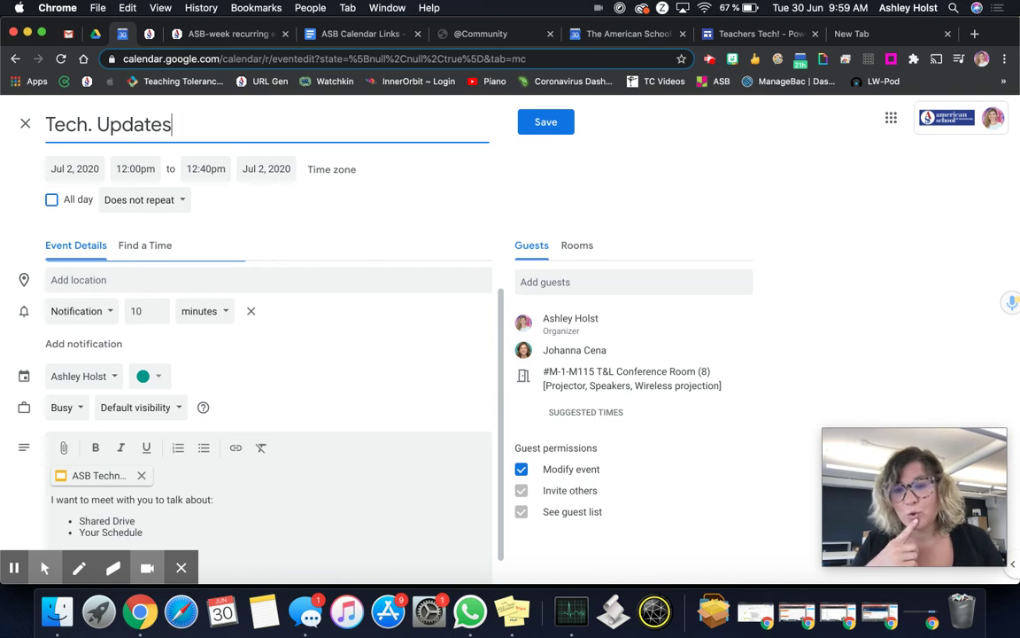
Add a second colleague as a guest by searching their name and picking the suggestion.
{"action": "left_click", "coordinate": [588, 281]}
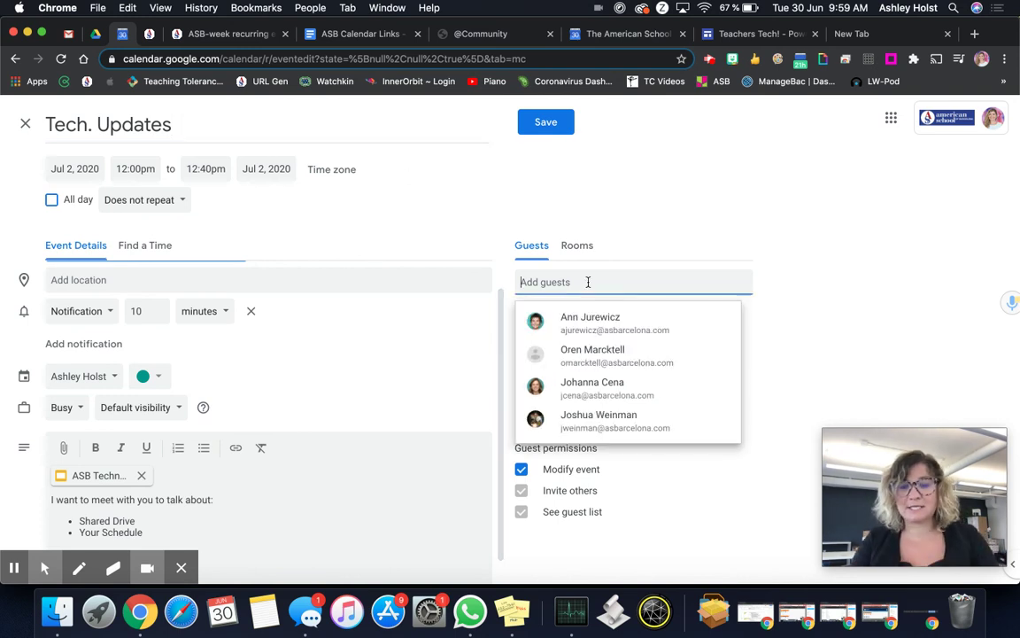
{"action": "type", "text": "jenny"}
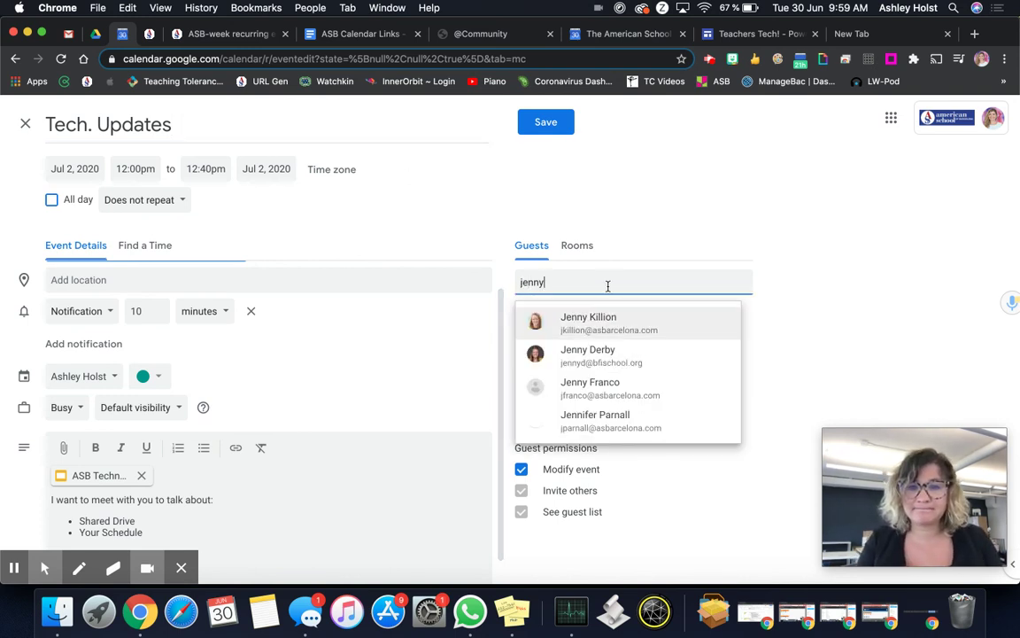
{"action": "left_click", "coordinate": [599, 325]}
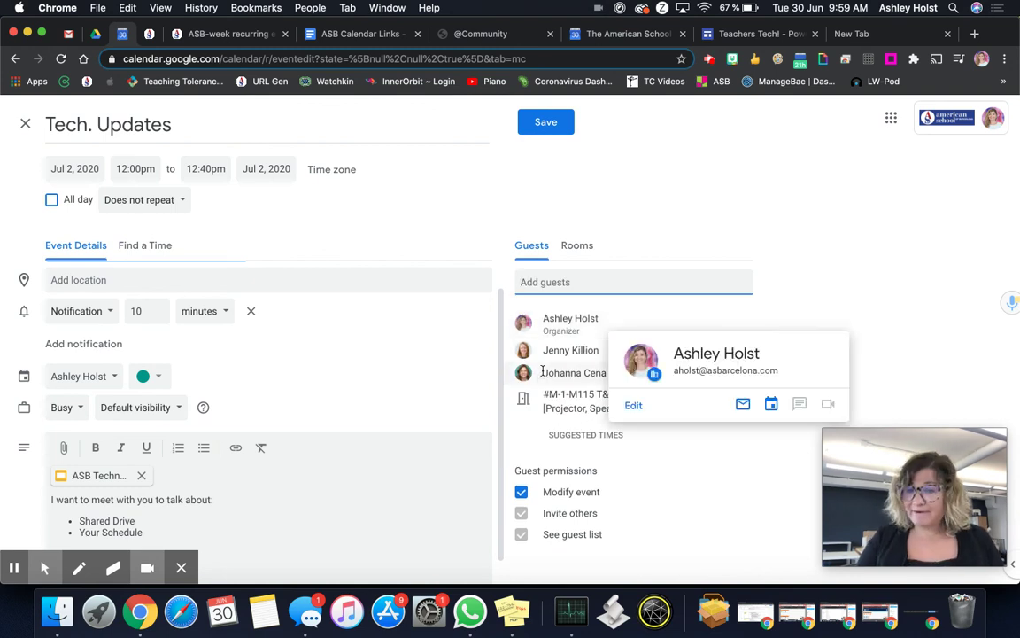
{"action": "mouse_move", "coordinate": [549, 373]}
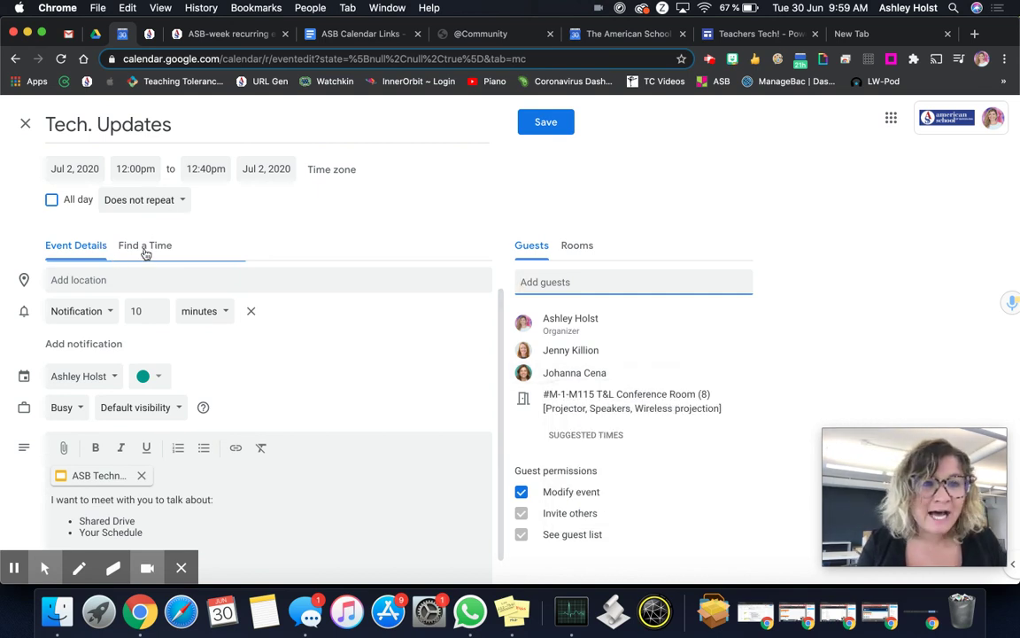
Compare the guests' Jul 2 schedules and move Tech. Updates to the free 1:30pm–2:10pm slot.
{"action": "left_click", "coordinate": [145, 251]}
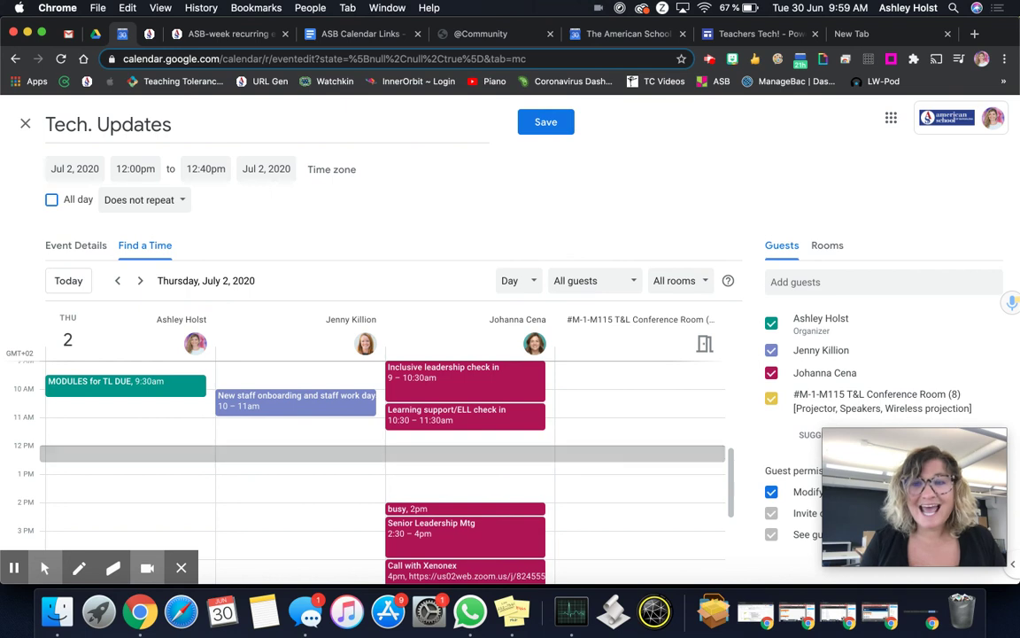
{"action": "scroll", "coordinate": [626, 408], "scroll_direction": "down", "scroll_amount": 3}
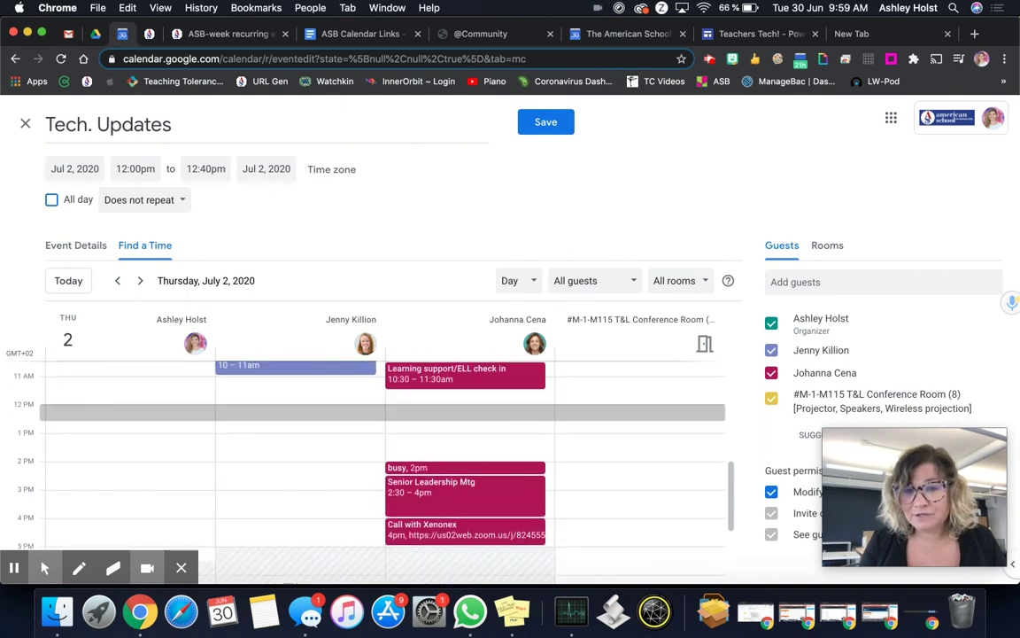
{"action": "scroll", "coordinate": [627, 407], "scroll_direction": "up", "scroll_amount": 3}
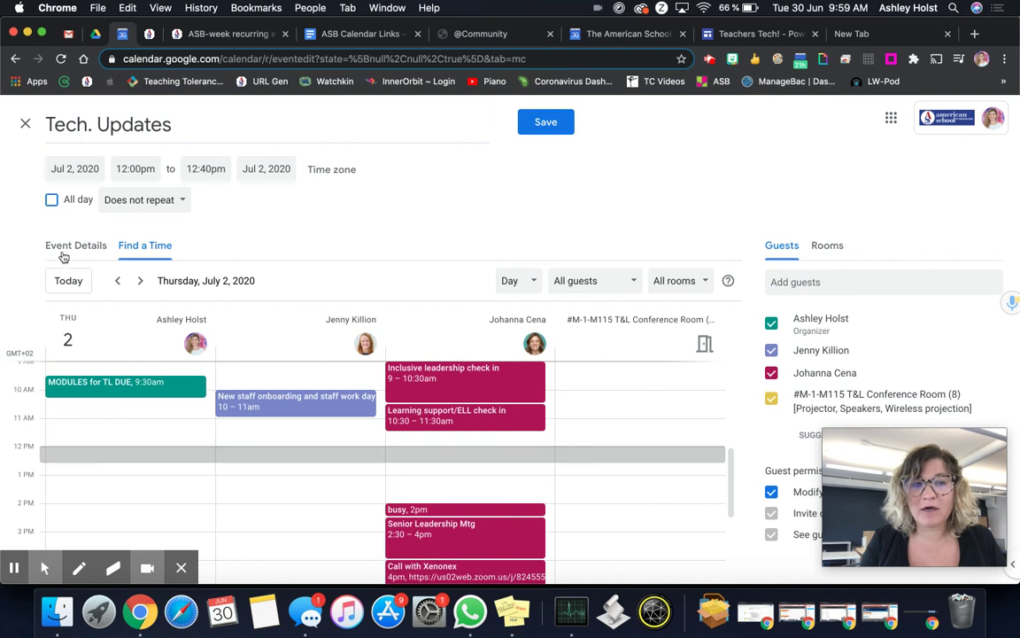
{"action": "left_click", "coordinate": [64, 252]}
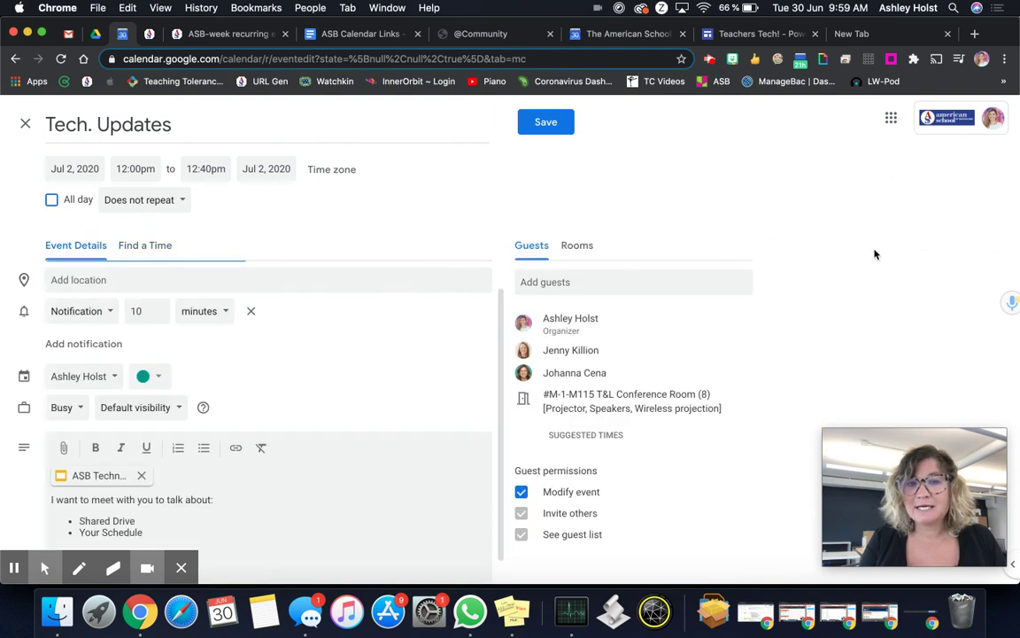
{"action": "left_click", "coordinate": [161, 248]}
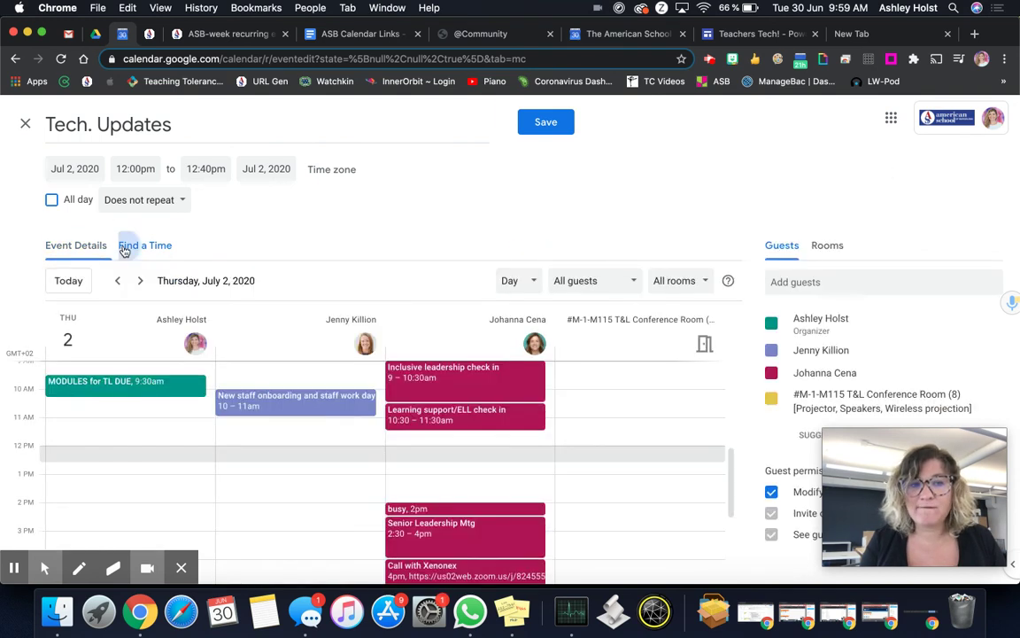
{"action": "left_click", "coordinate": [114, 494]}
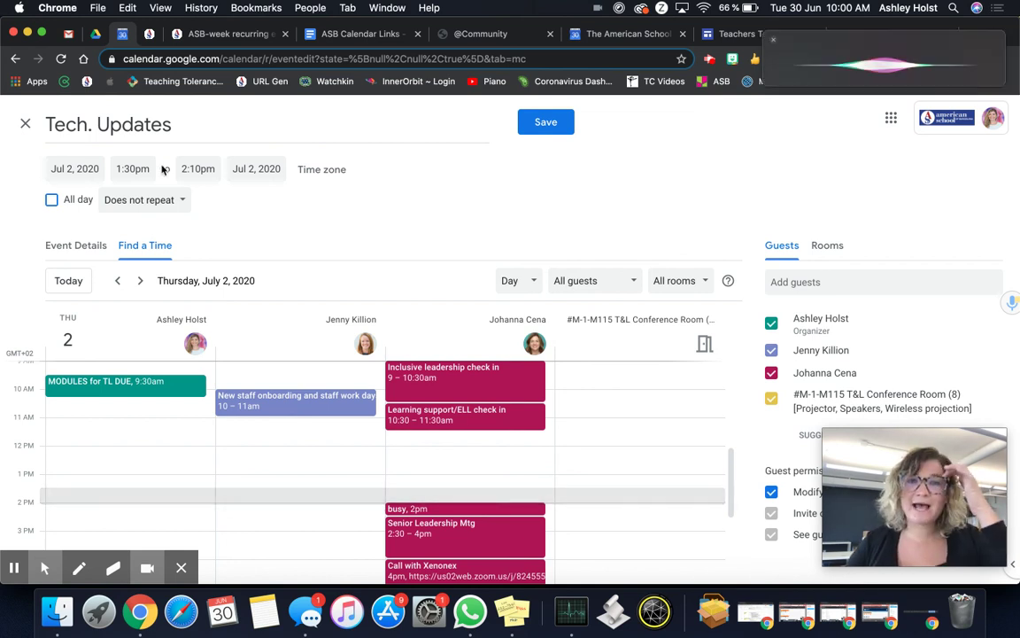
{"action": "left_click", "coordinate": [775, 43]}
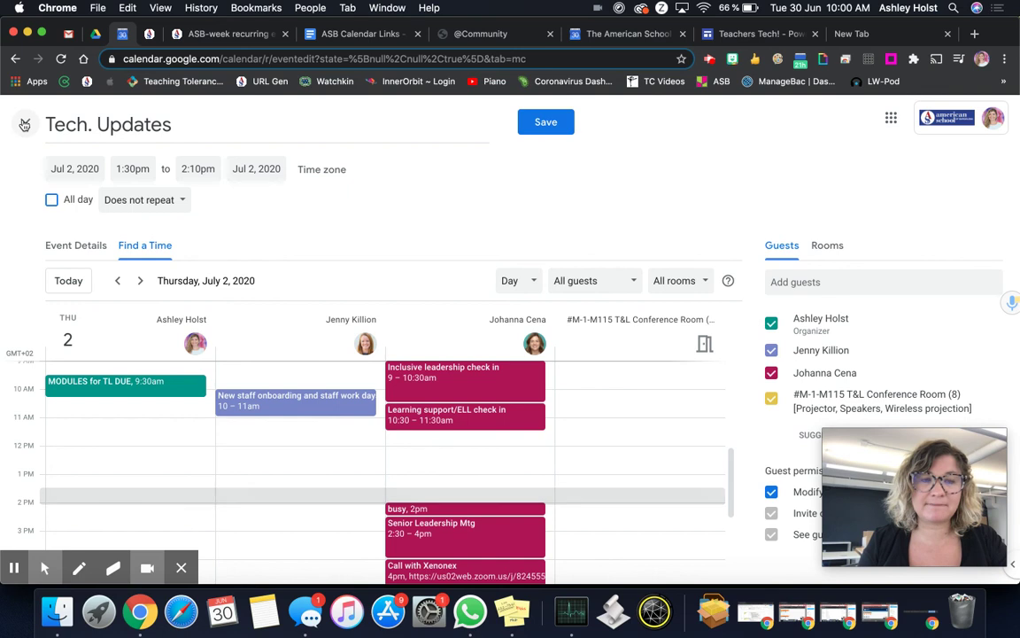
Close the Tech. Updates editor and discard its unsaved changes.
{"action": "left_click", "coordinate": [25, 124]}
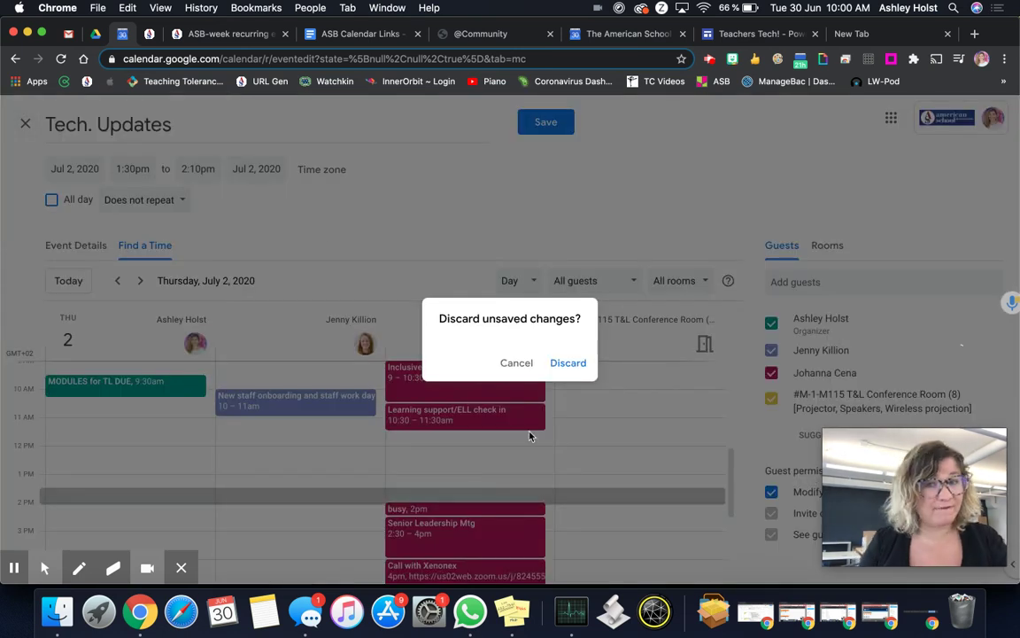
{"action": "left_click", "coordinate": [567, 365]}
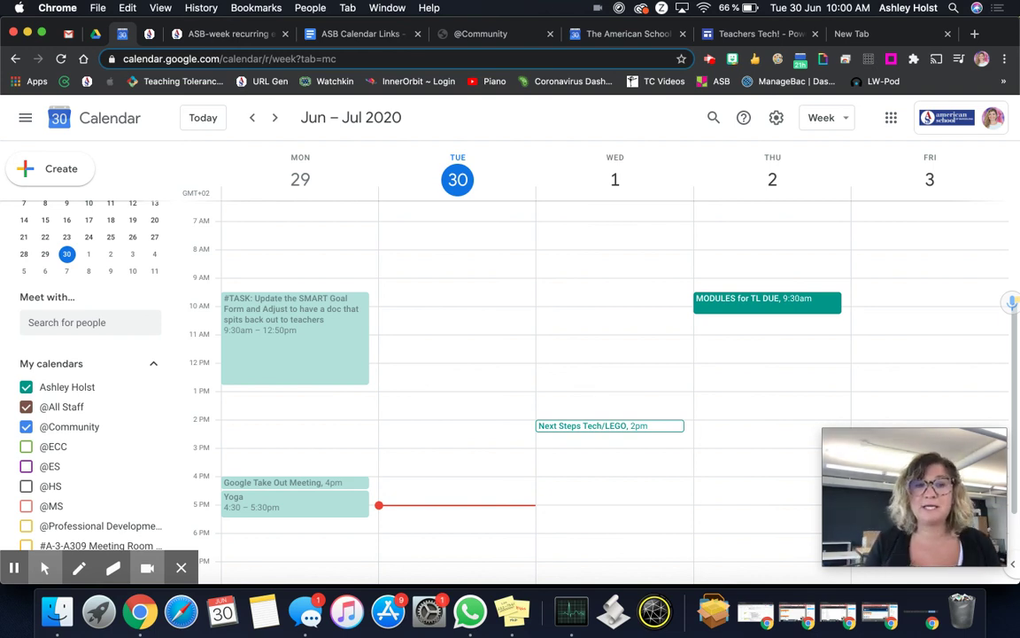
{"action": "key", "text": "super+space"}
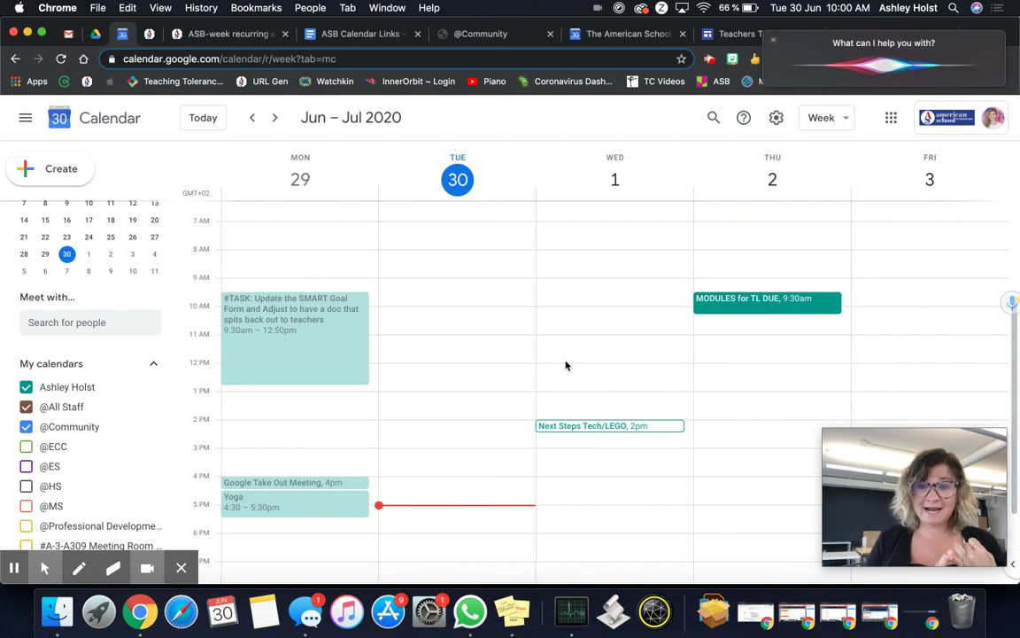
{"action": "left_click", "coordinate": [775, 42]}
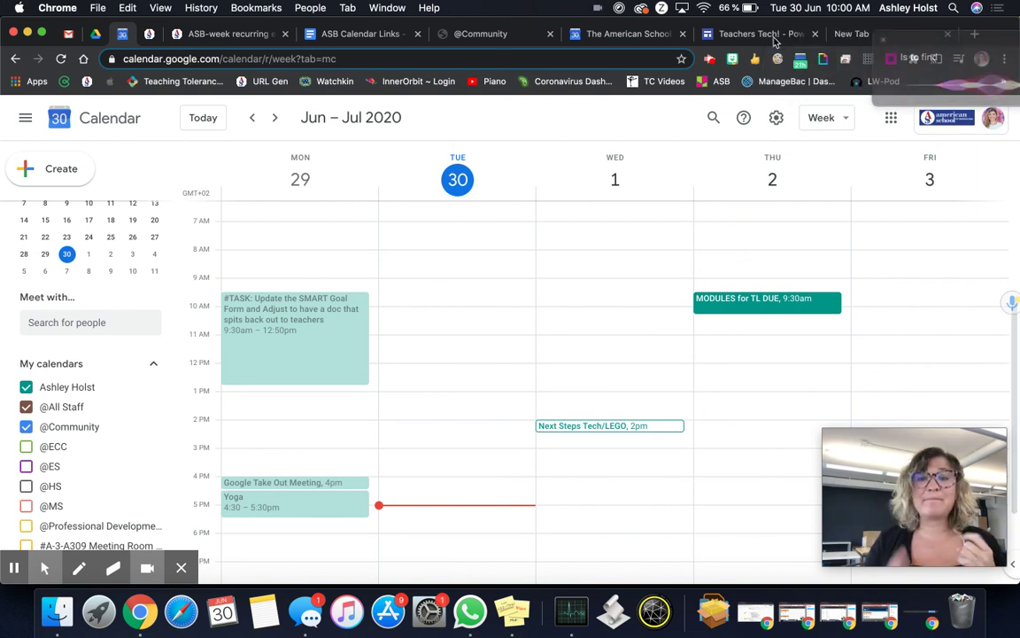